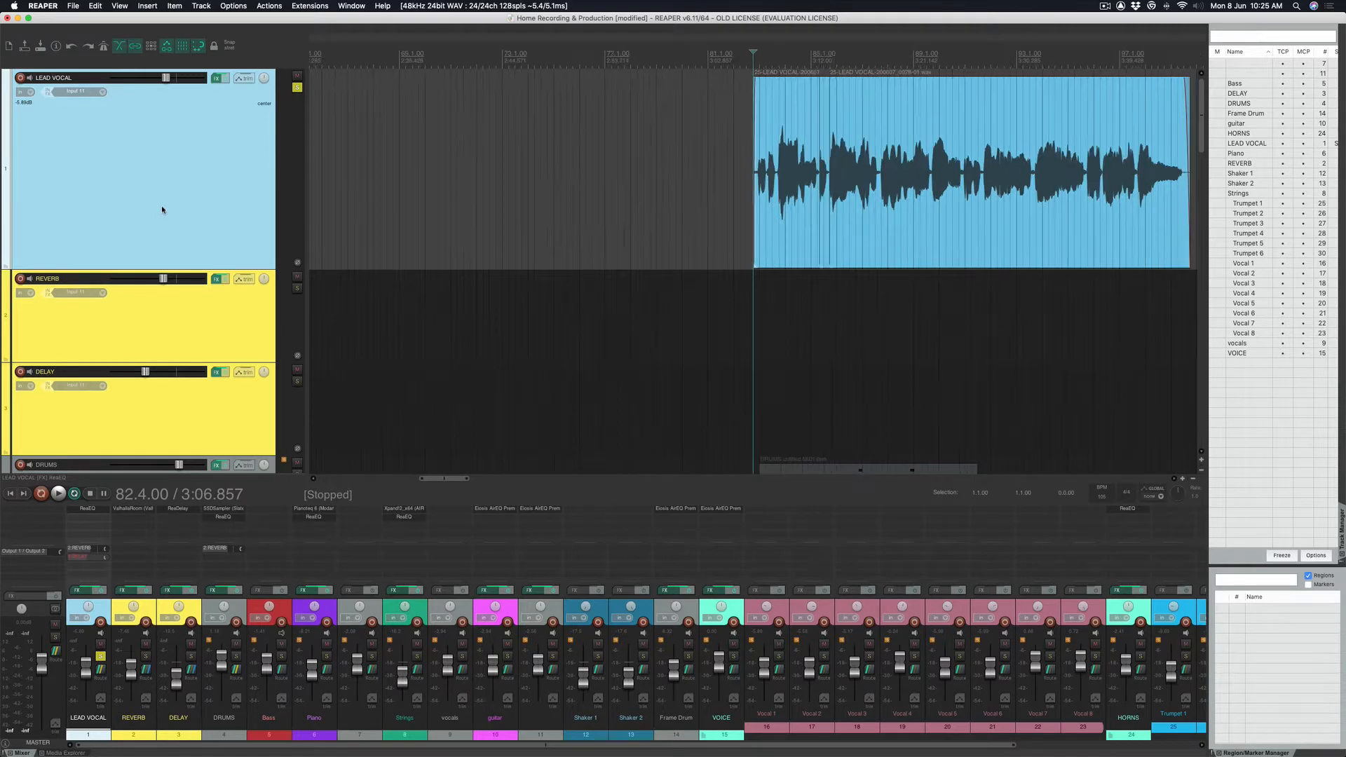
# Play the lead vocal from bar 83 and pull the REVERB fader down.
pyautogui.scroll(6, 767, 199)
pyautogui.hscroll(-1, 766, 200)
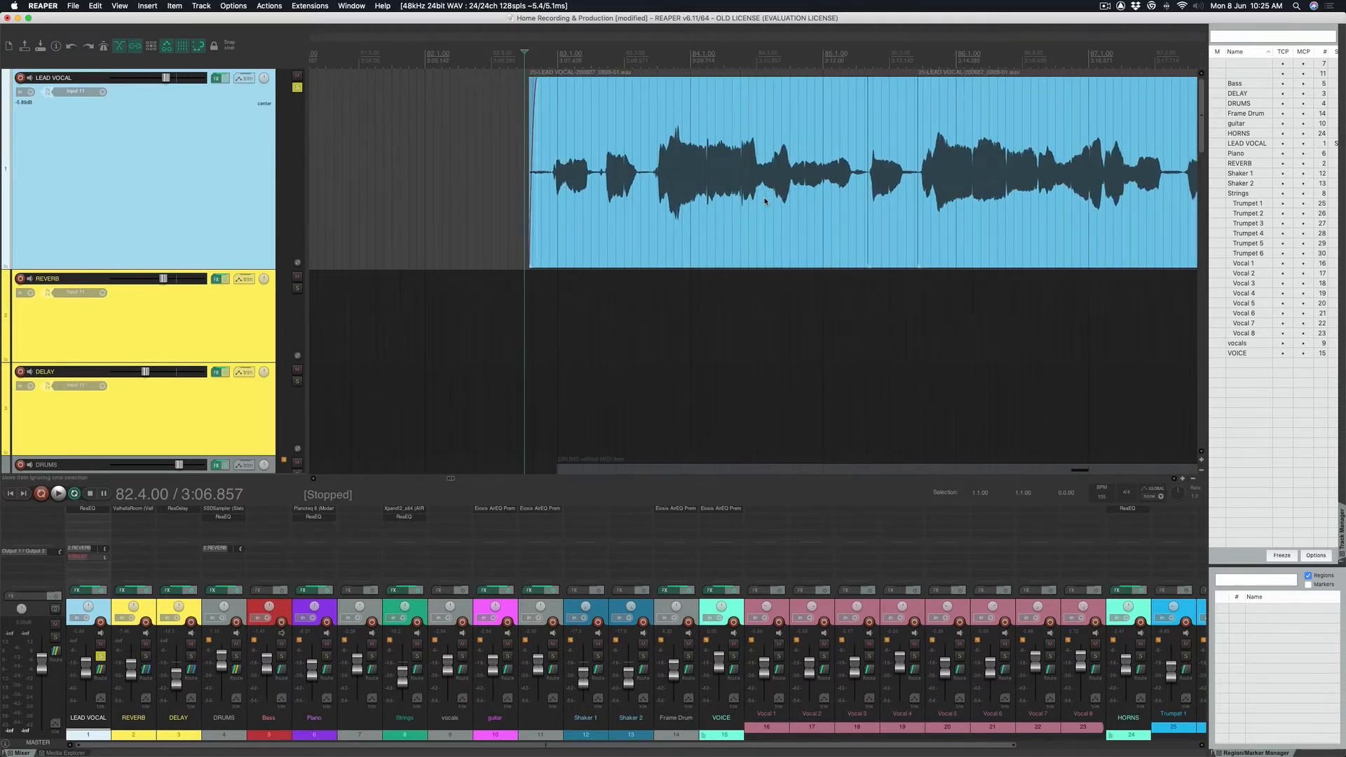
pyautogui.click(556, 61)
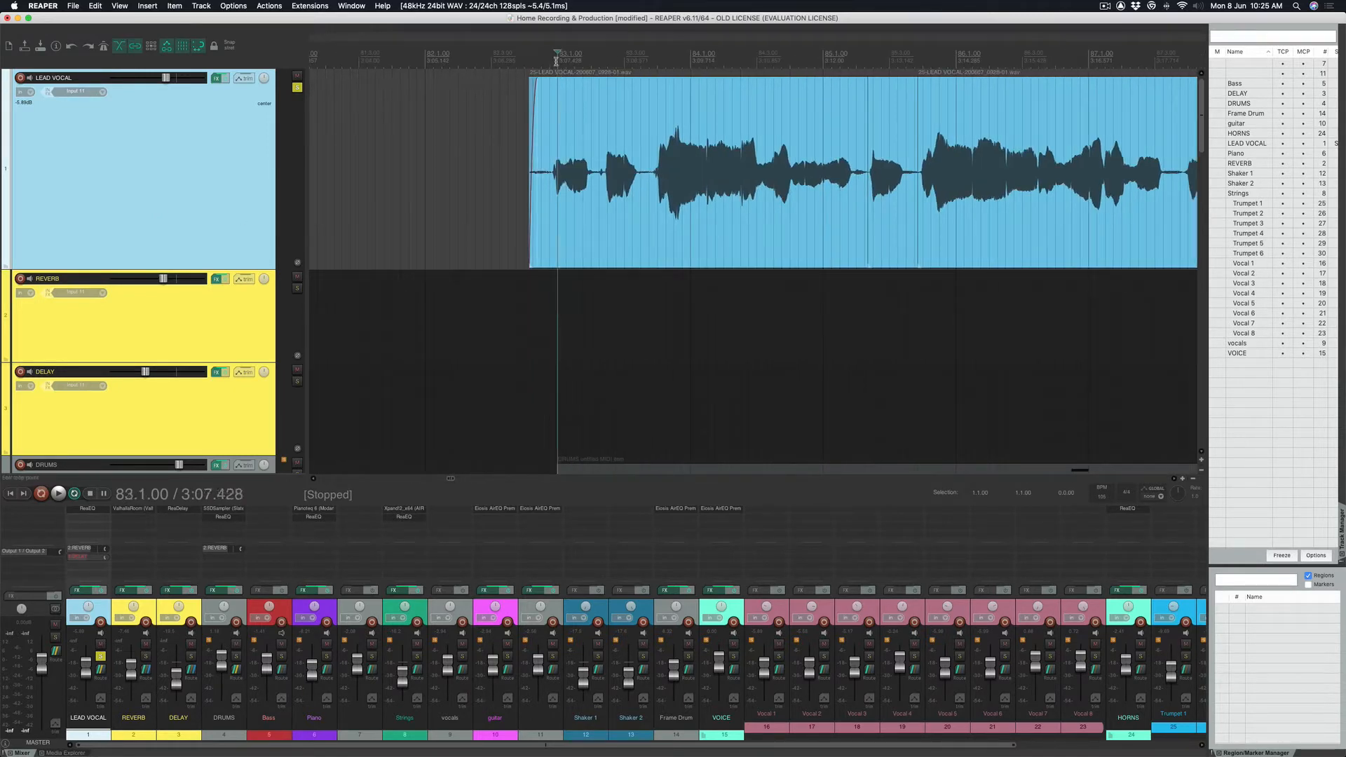
pyautogui.press('space')
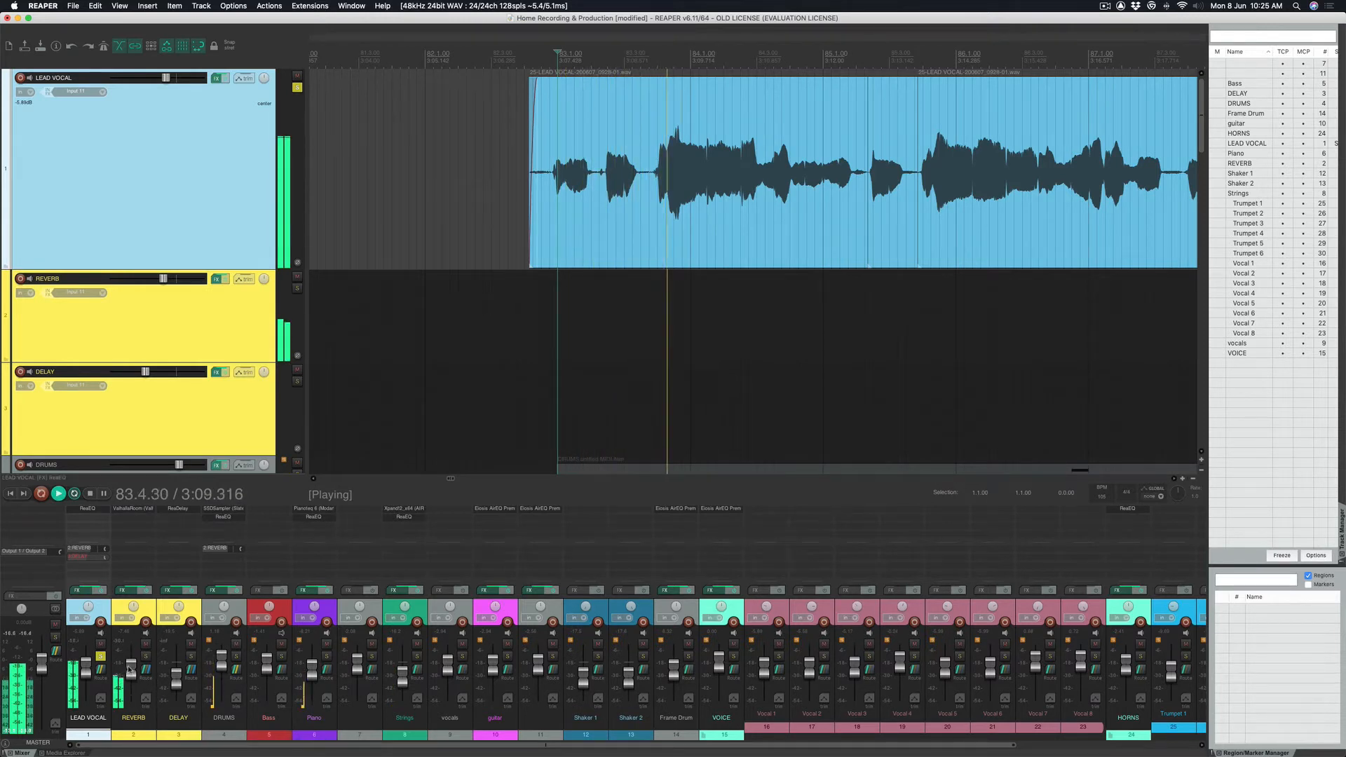
pyautogui.moveTo(130, 668); pyautogui.dragTo(129, 675)
pyautogui.hscroll(5, 722, 300)
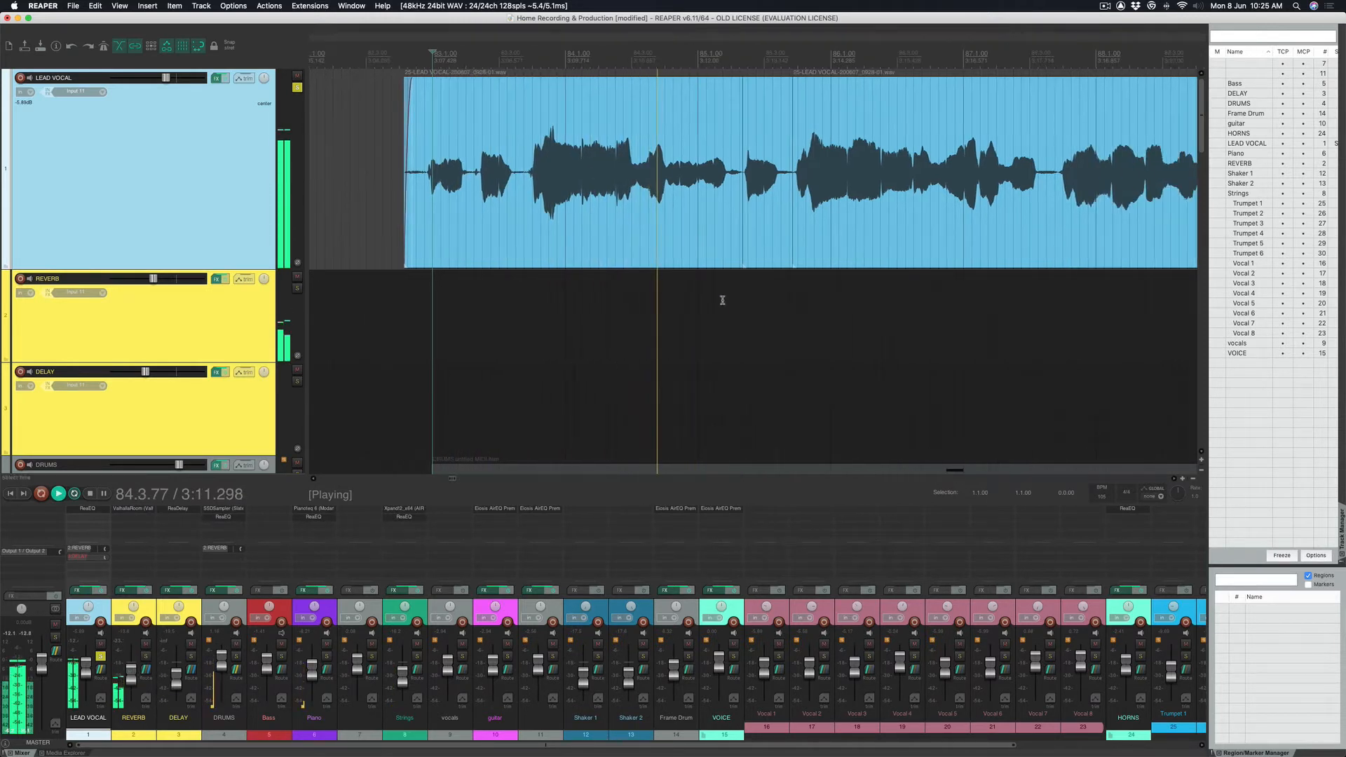
pyautogui.press('space')
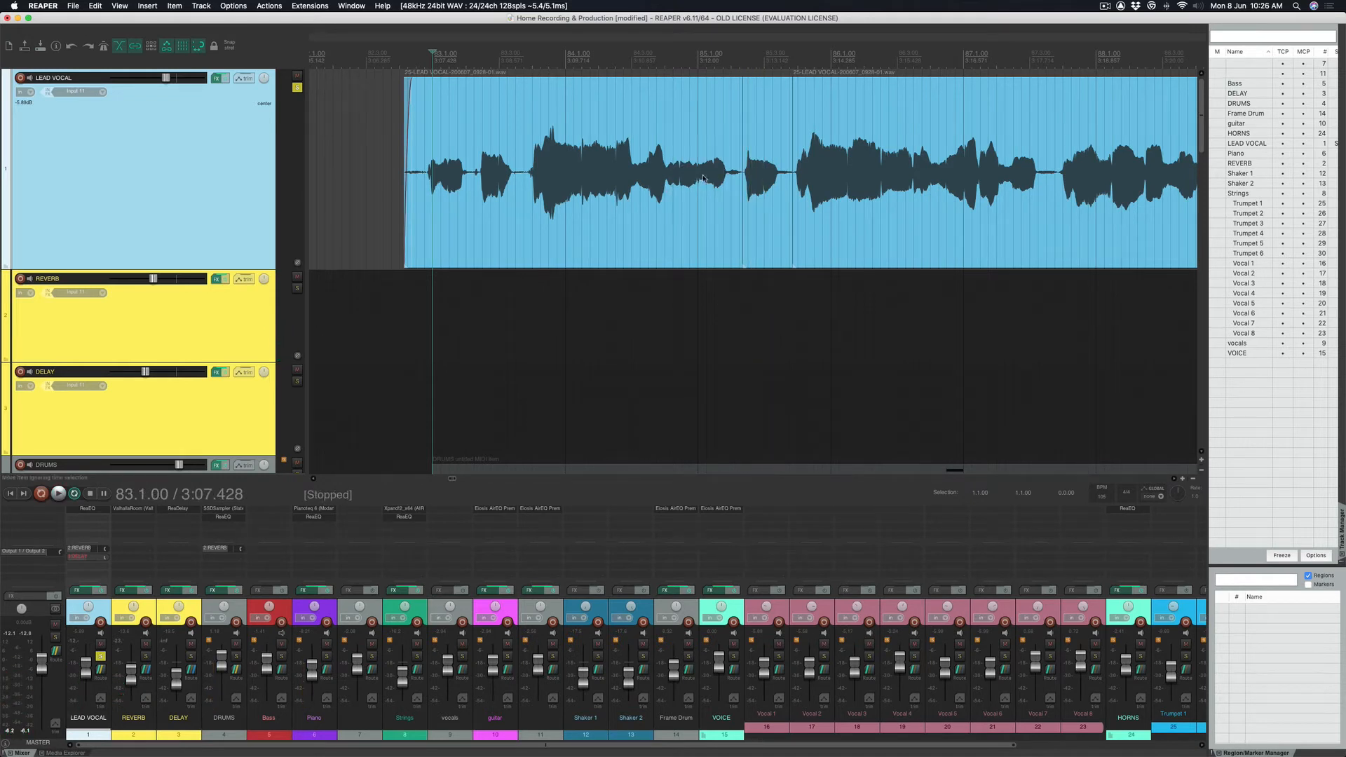
# Audition later lead vocal passages, starting around bars 85 and 86.
pyautogui.click(537, 61)
pyautogui.press('space')
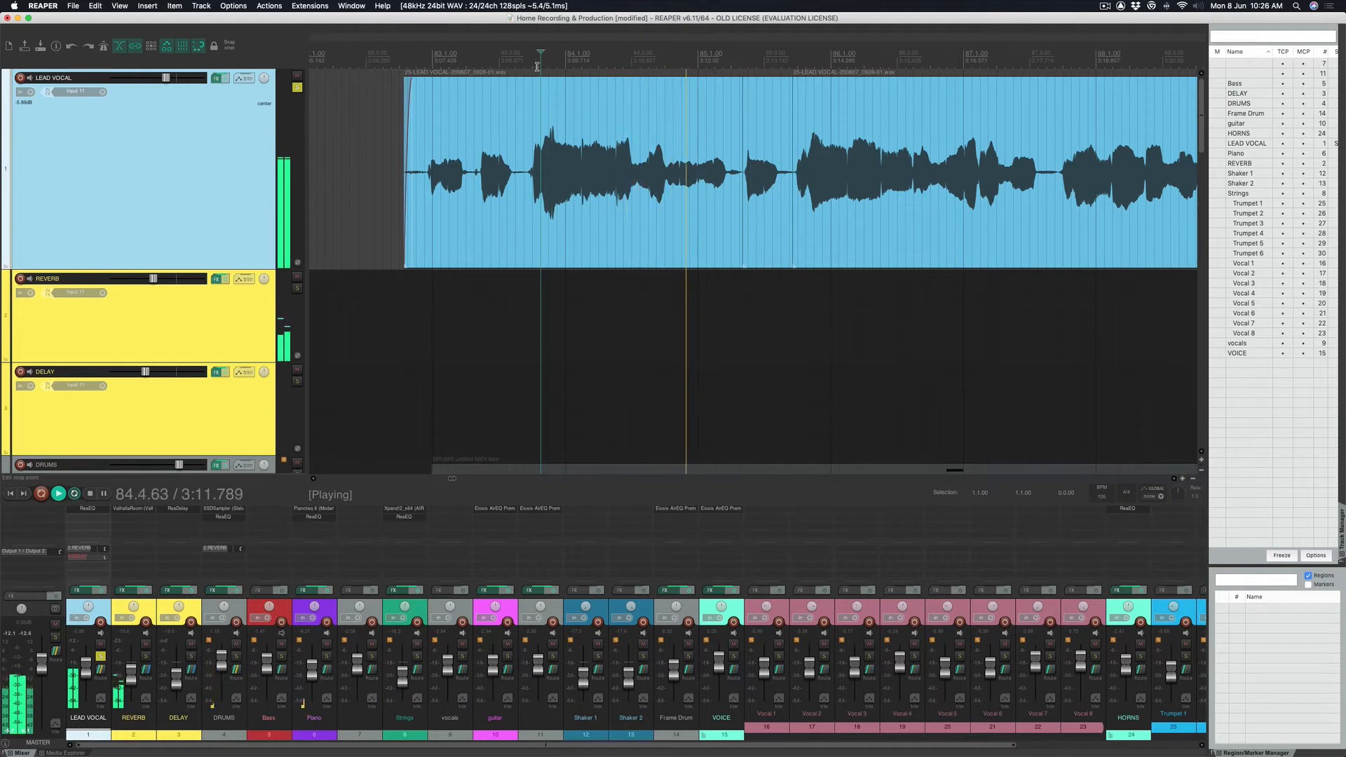
pyautogui.press('space')
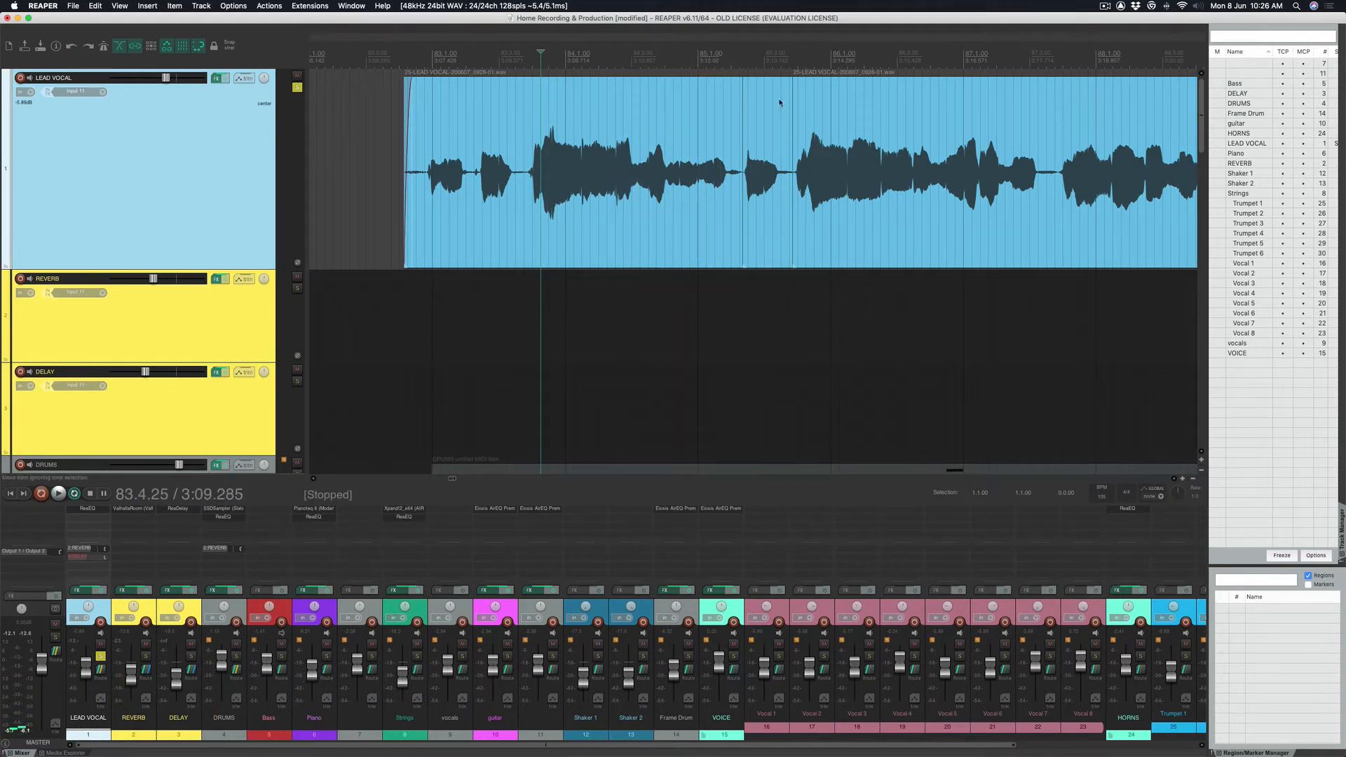
pyautogui.click(747, 59)
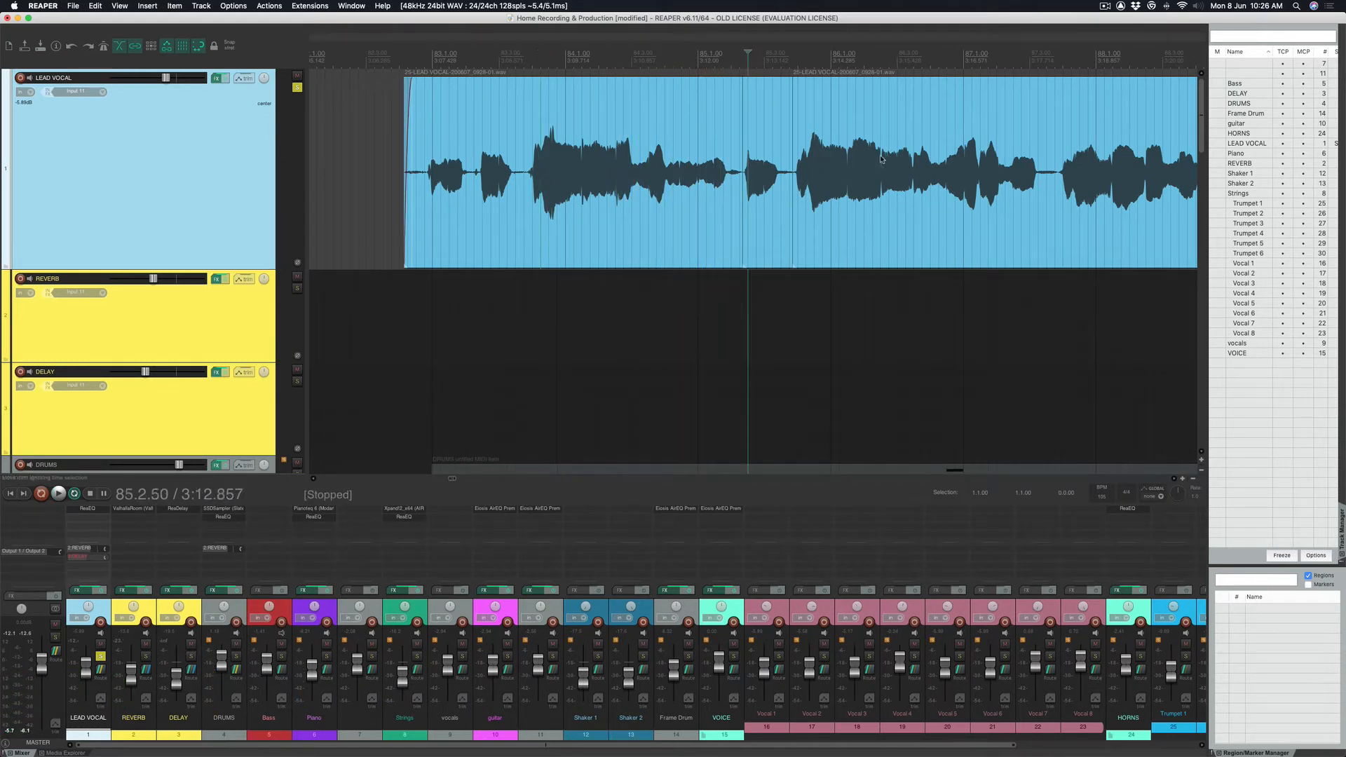
pyautogui.press('space')
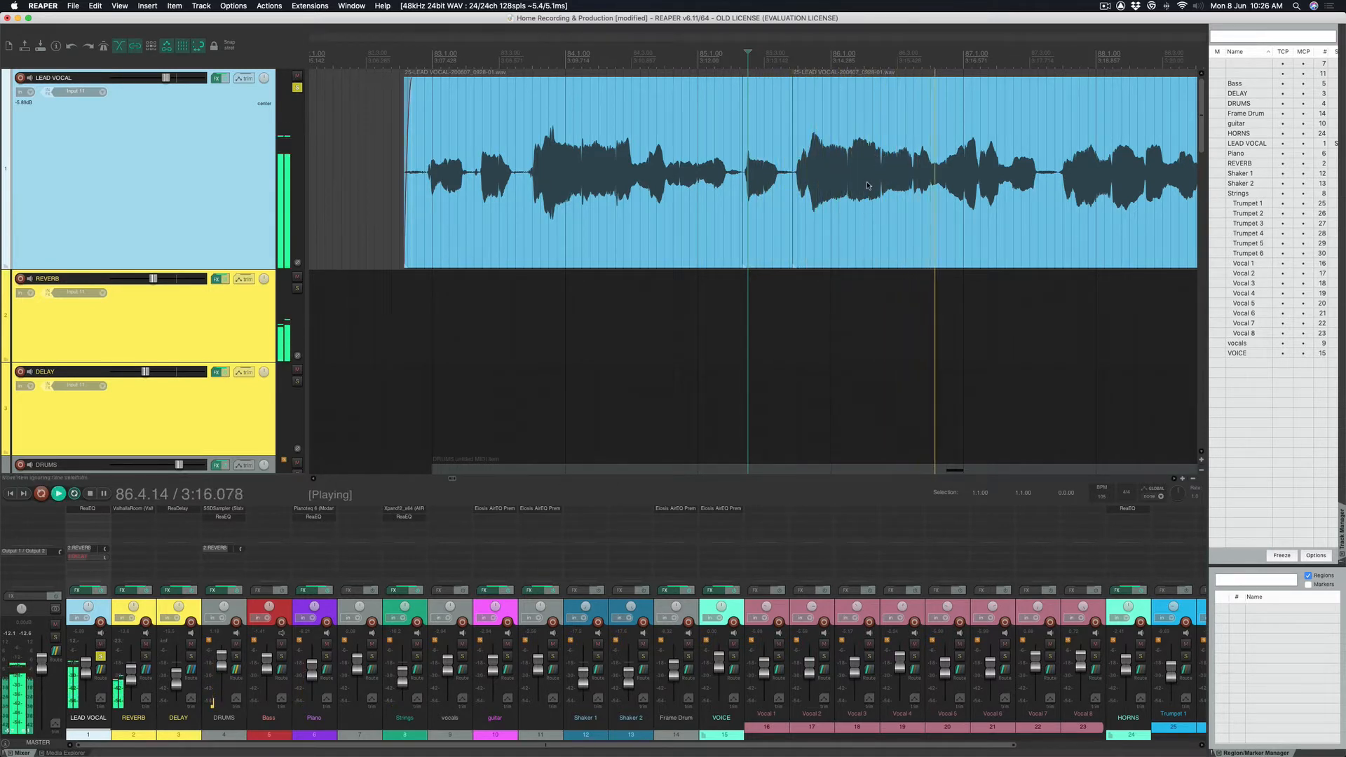
pyautogui.hscroll(3, 842, 176)
pyautogui.press('space')
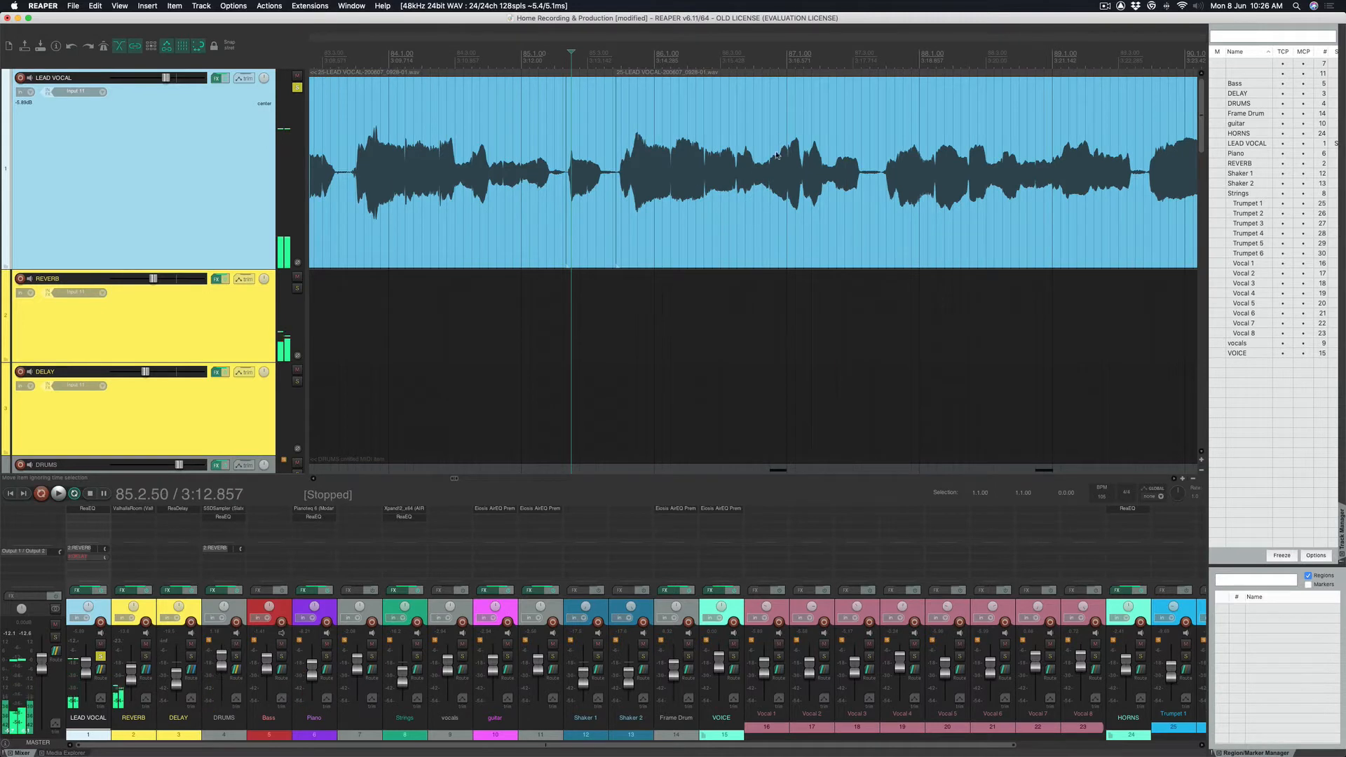
pyautogui.click(629, 59)
pyautogui.press('space')
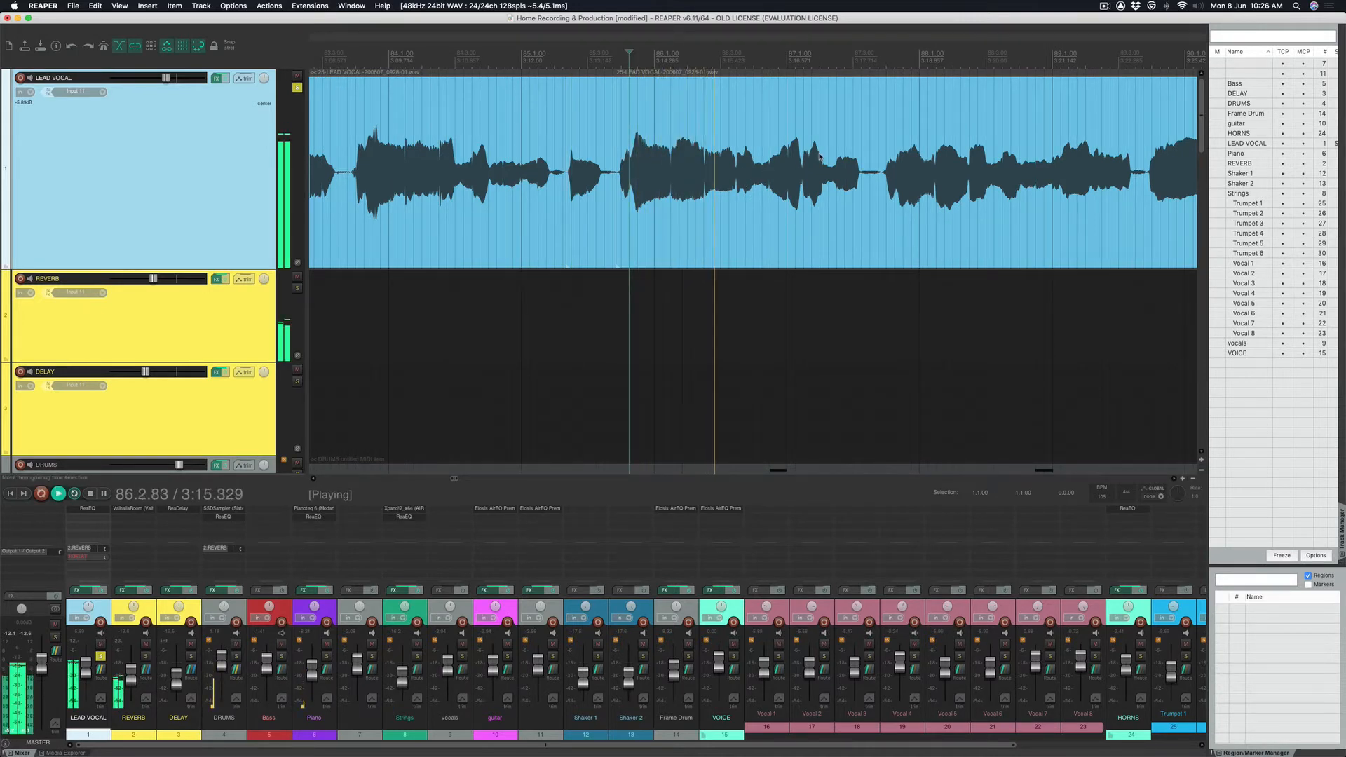
pyautogui.press('space')
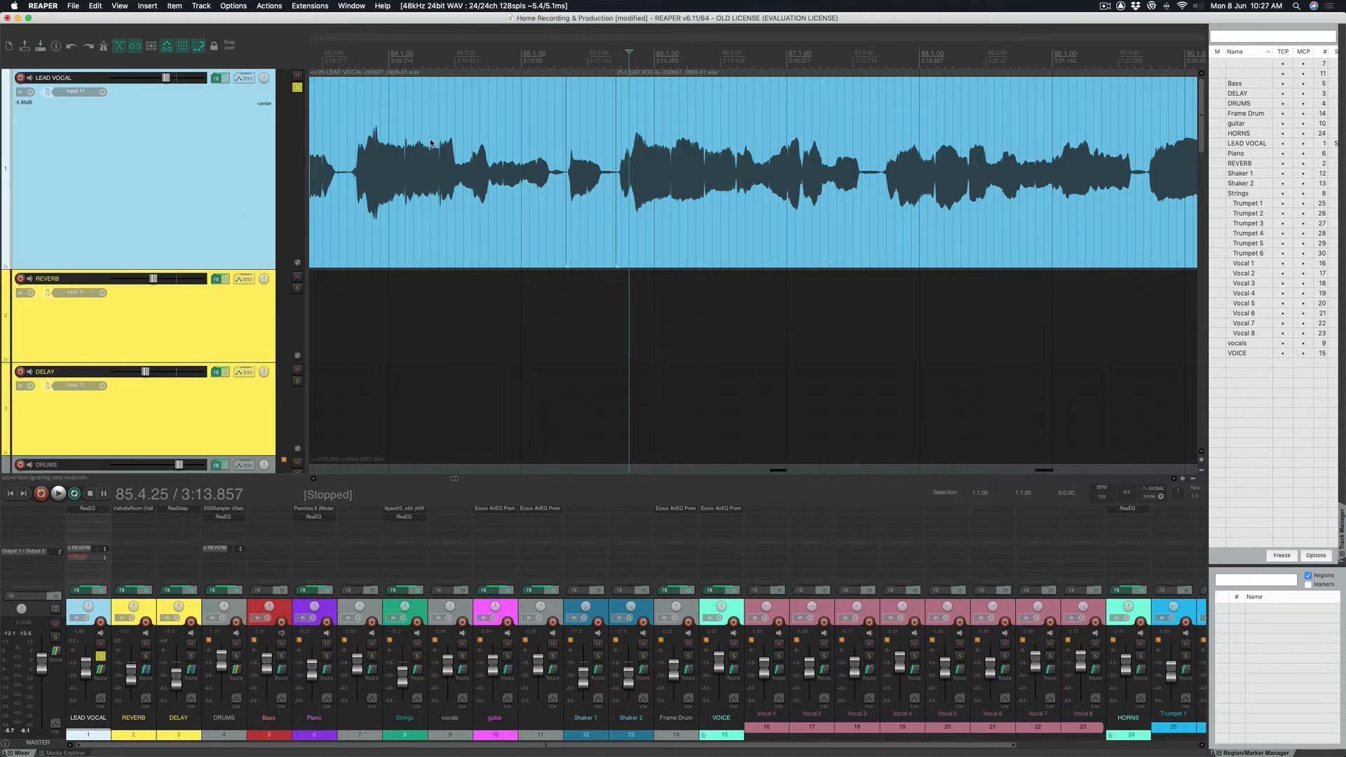
pyautogui.hscroll(-3, 431, 142)
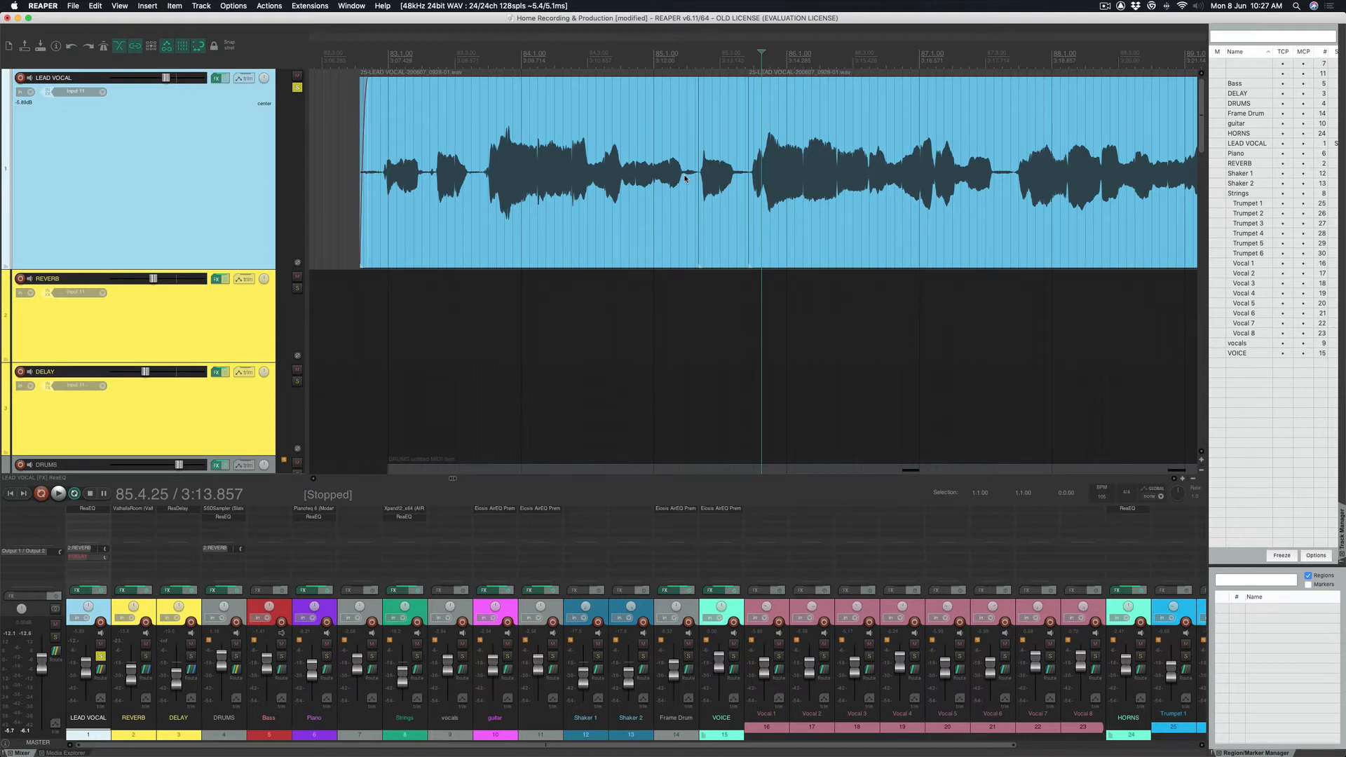
# Open the LEAD VOCAL effects chain, reposition its window, and set the edit point to bar 84.2.
pyautogui.click(216, 78)
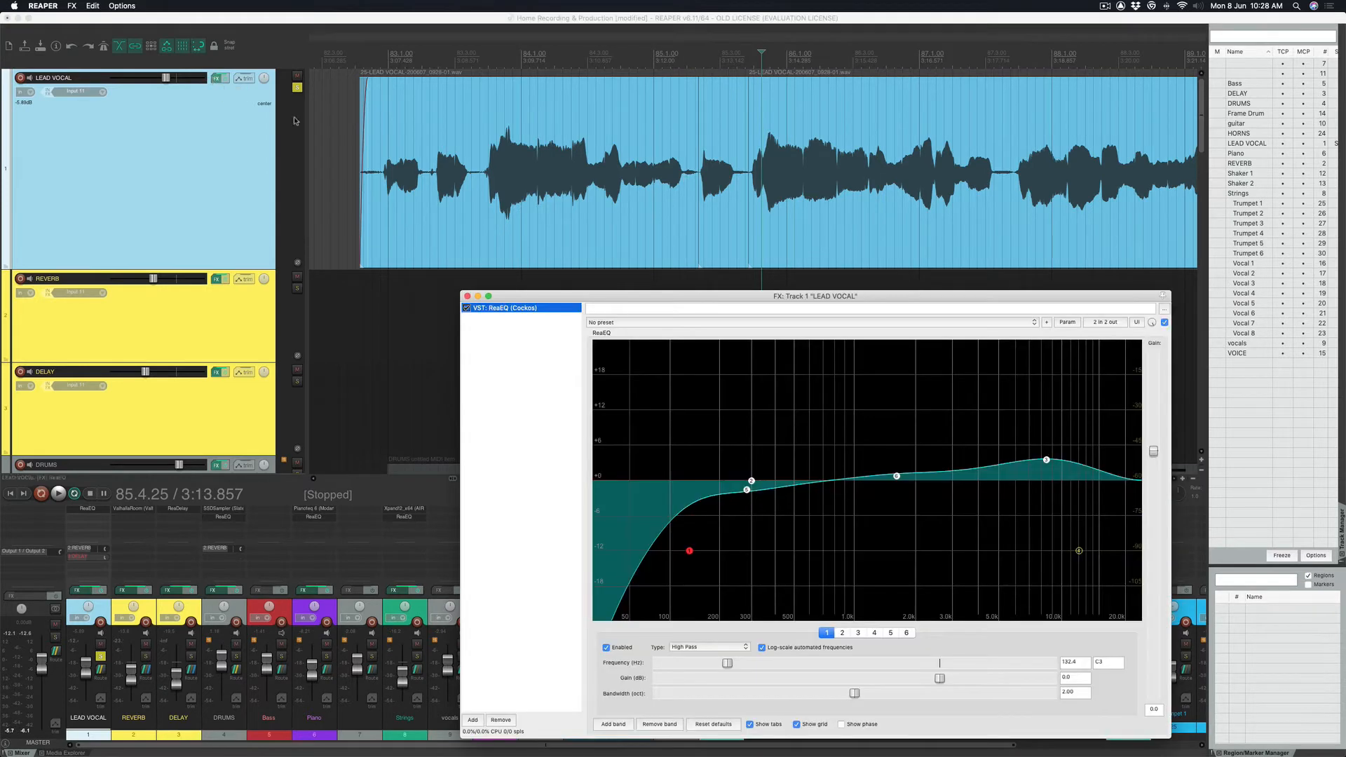
pyautogui.click(511, 266)
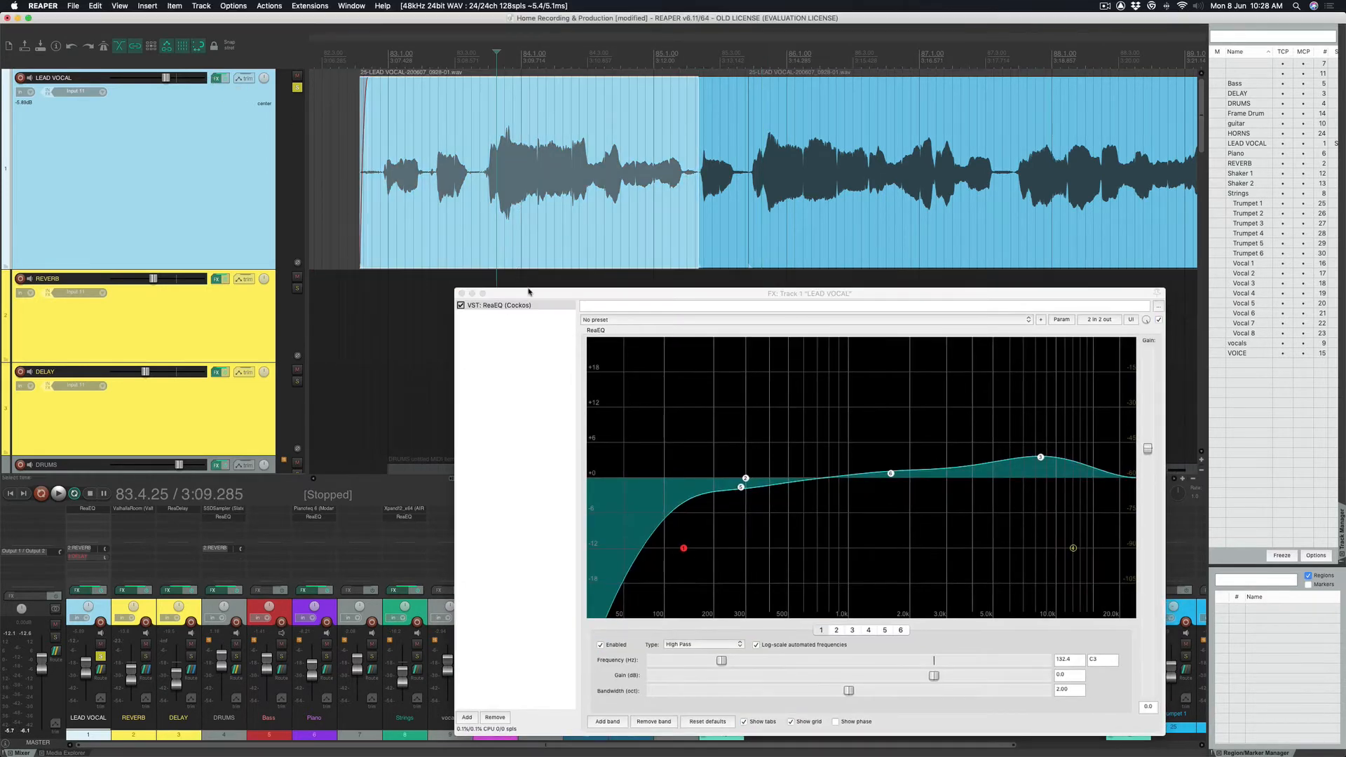
pyautogui.moveTo(527, 294); pyautogui.dragTo(540, 210)
pyautogui.click(195, 184)
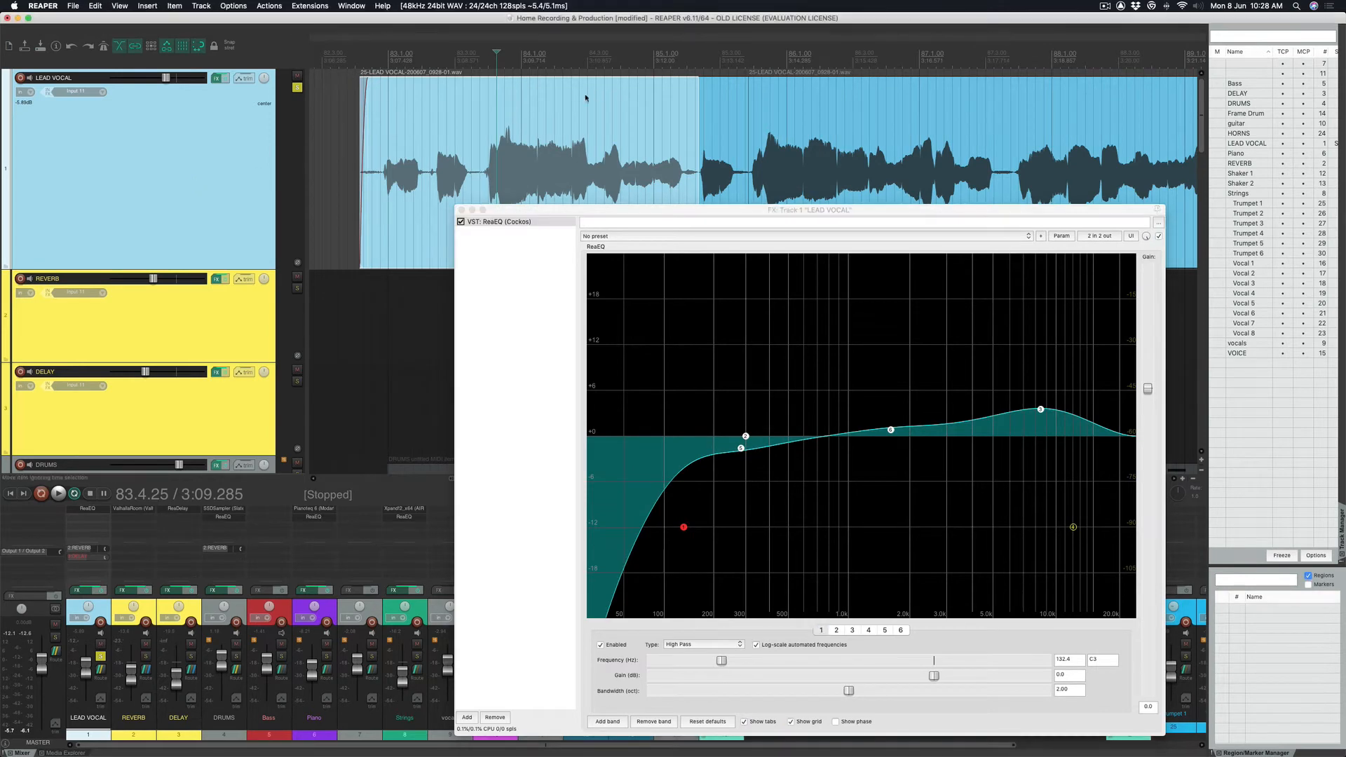
pyautogui.click(553, 59)
pyautogui.click(552, 330)
pyautogui.moveTo(605, 205); pyautogui.dragTo(526, 76)
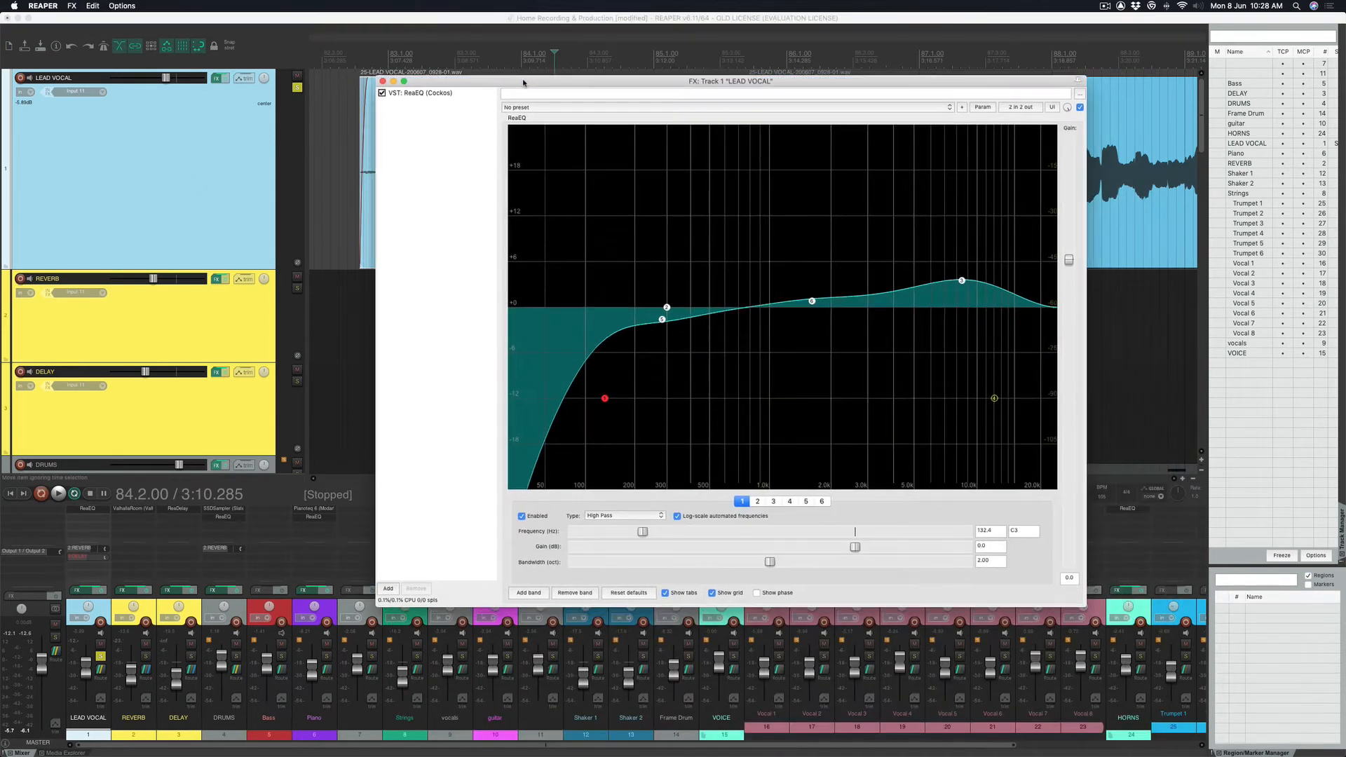
# Add the Cockos ReaComp compressor to the chain after ReaEQ.
pyautogui.click(392, 590)
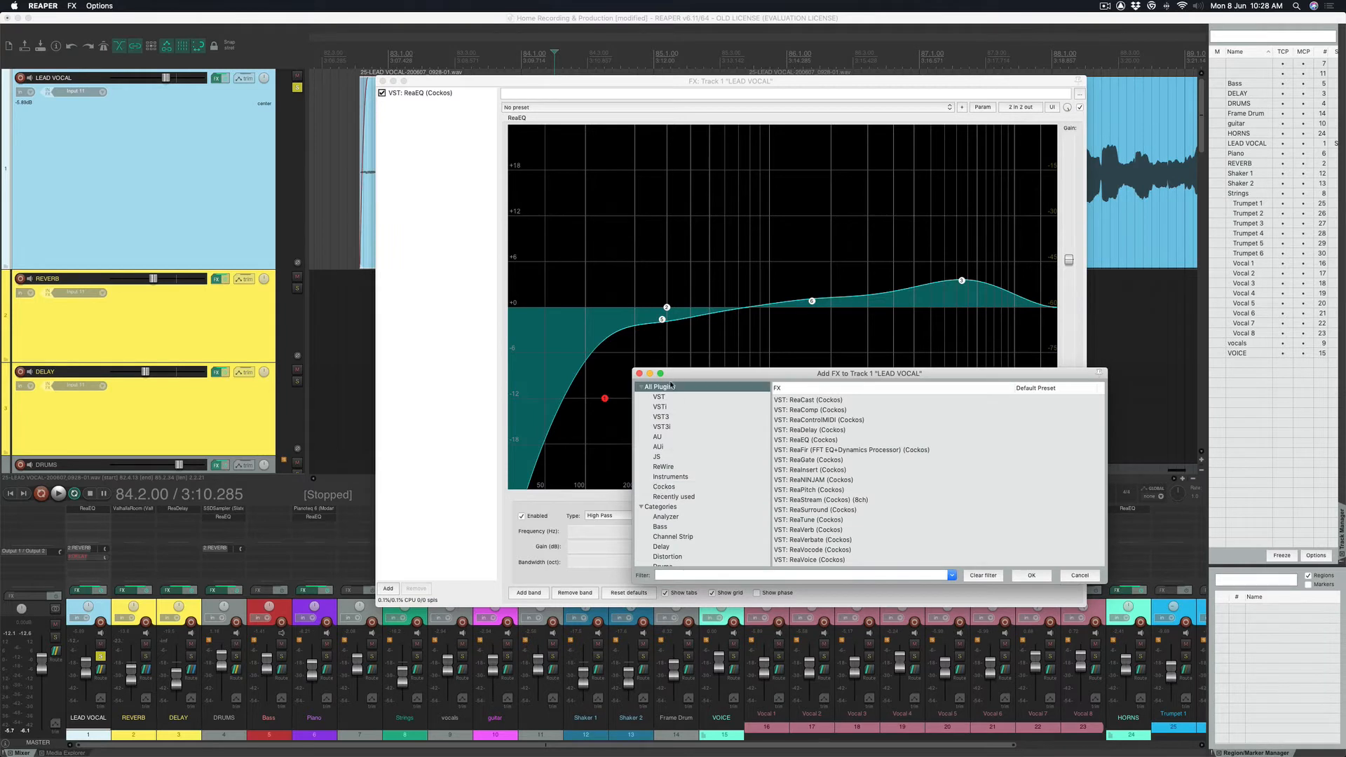
pyautogui.click(669, 487)
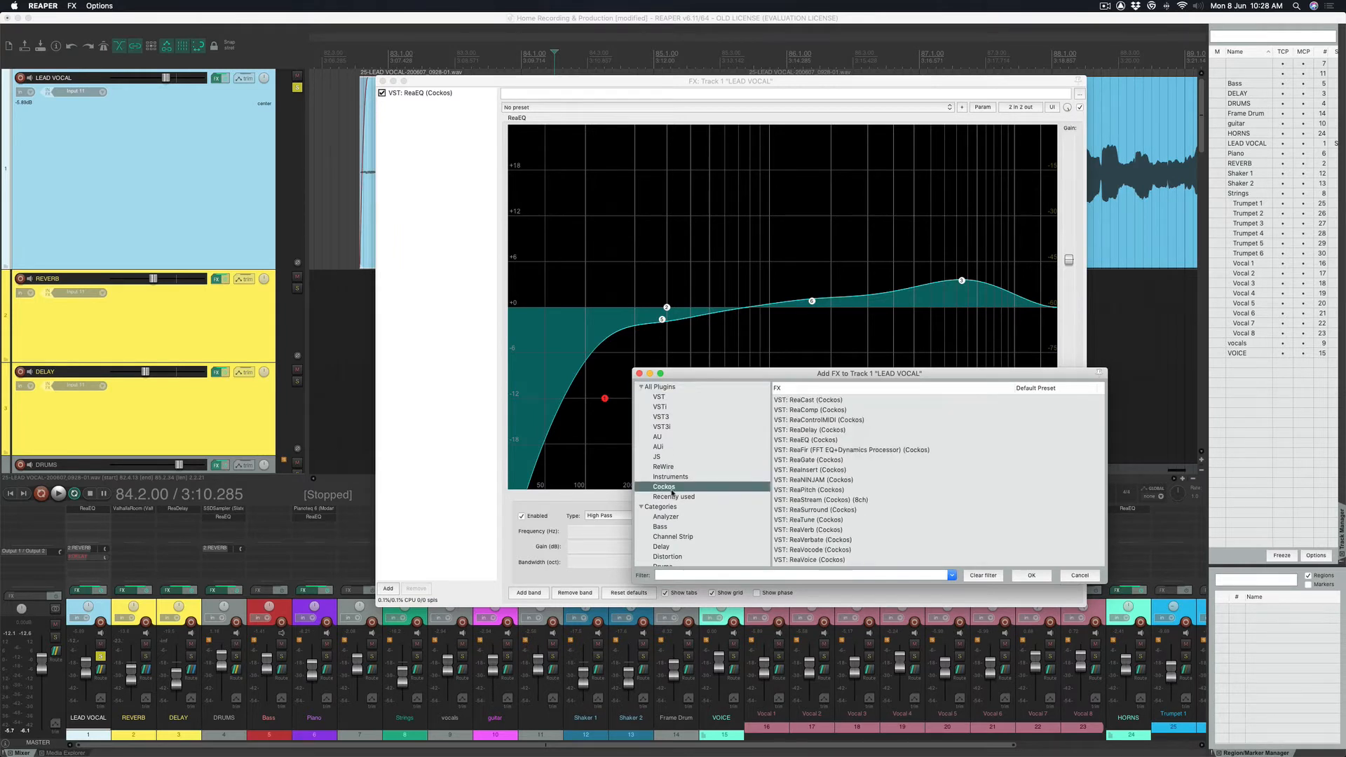
pyautogui.click(808, 412)
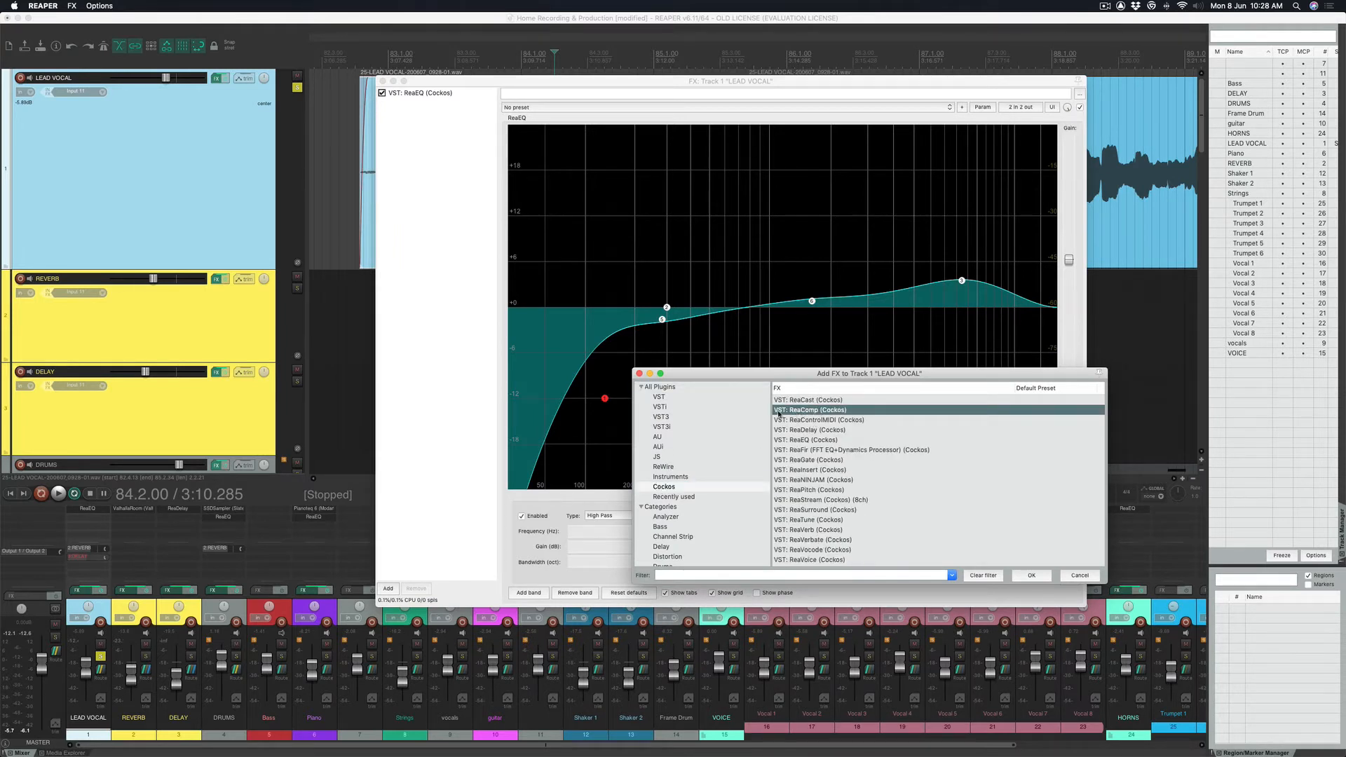
pyautogui.click(1032, 575)
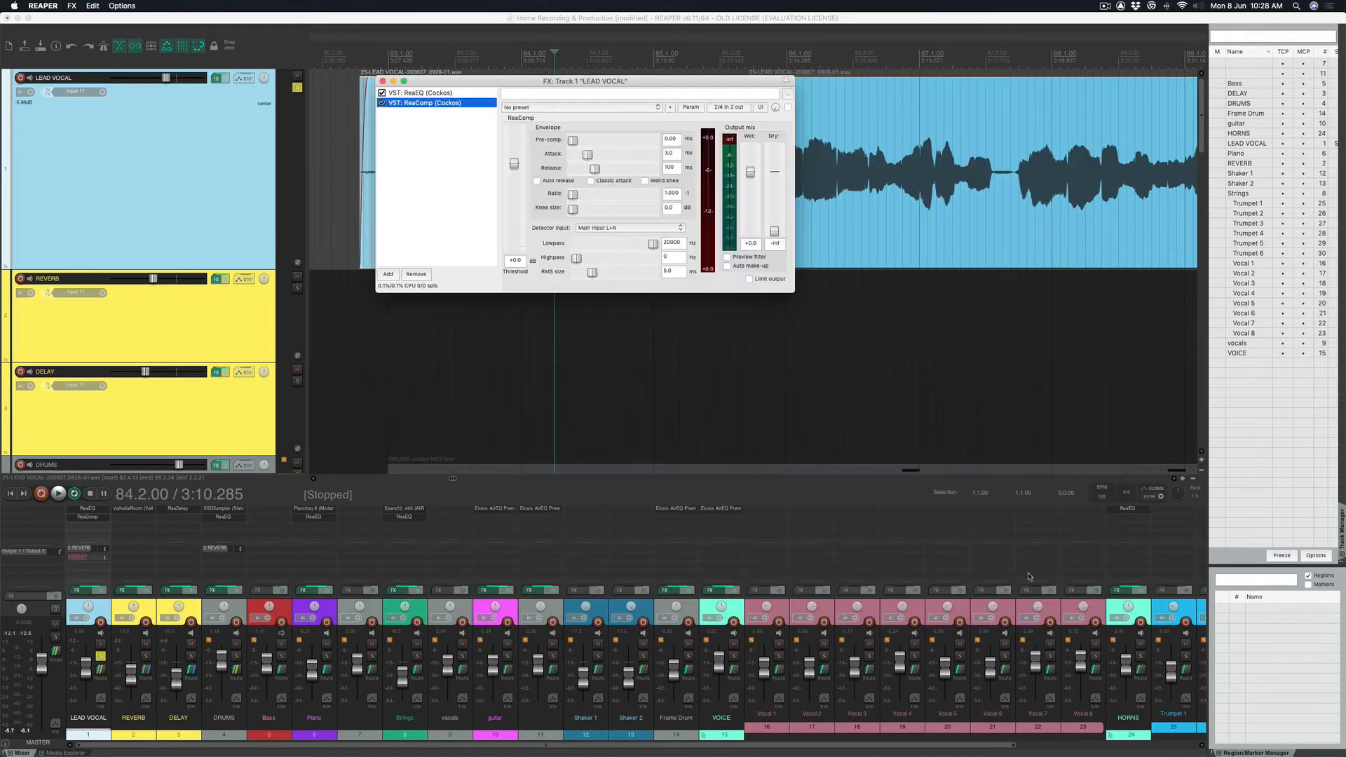
# Raise ReaComp's ratio to about 4.42:1 and play back from 82.4.75 to hear it.
pyautogui.moveTo(604, 84); pyautogui.dragTo(778, 343)
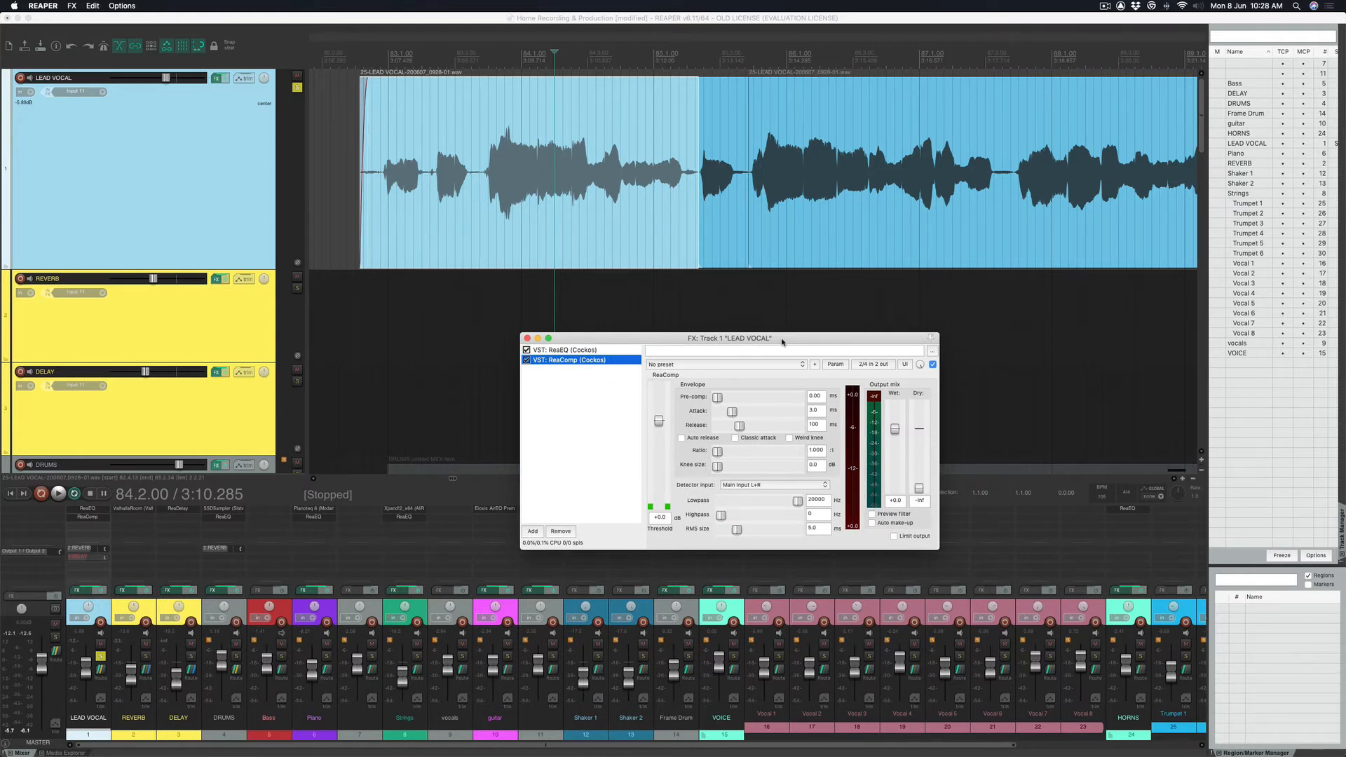
pyautogui.click(713, 63)
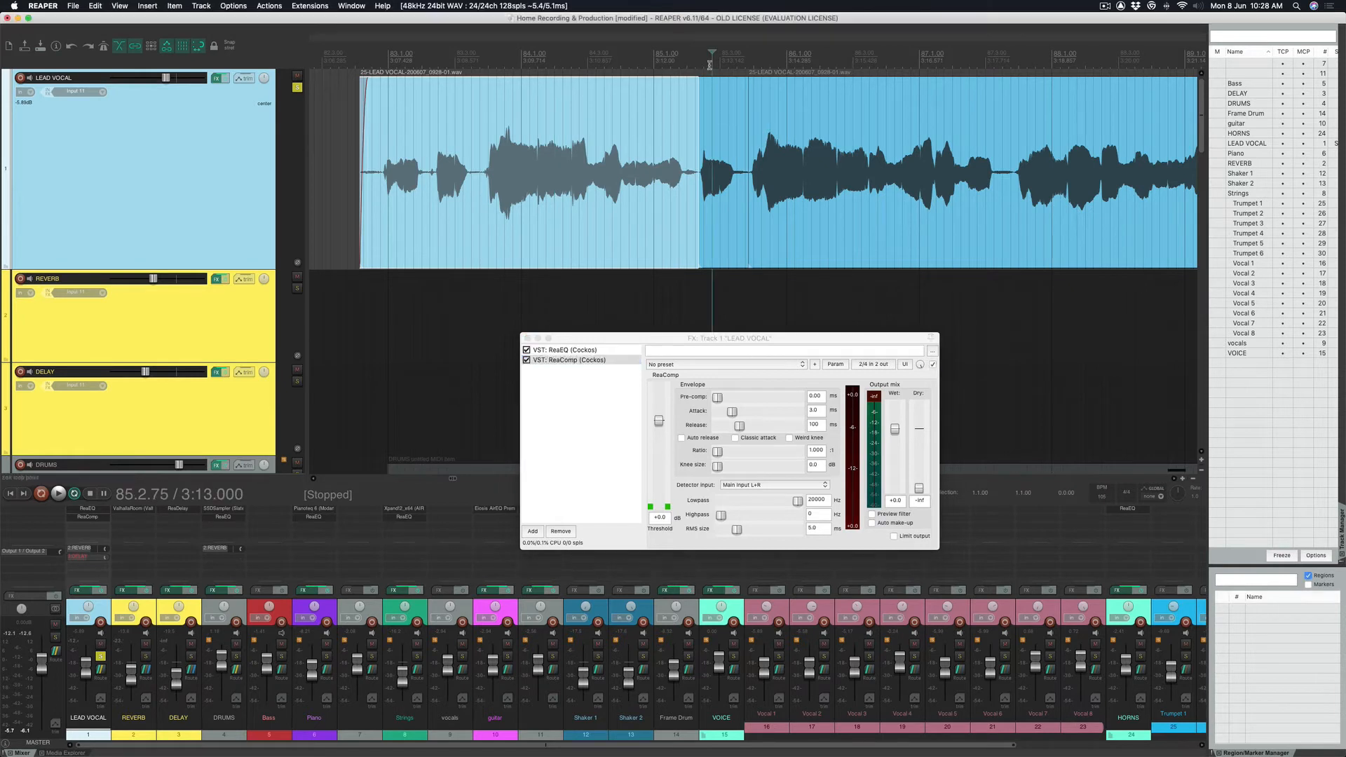
pyautogui.click(372, 61)
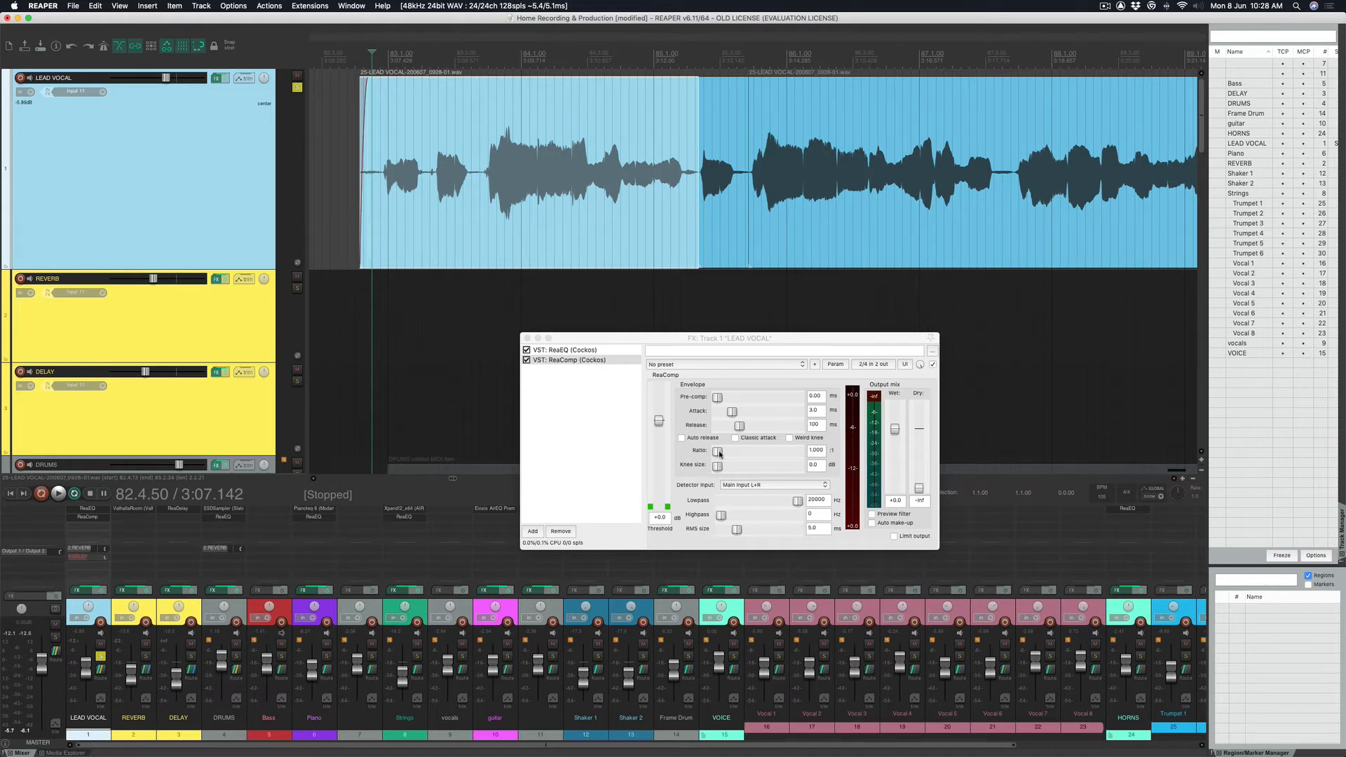
pyautogui.moveTo(719, 454); pyautogui.dragTo(752, 452)
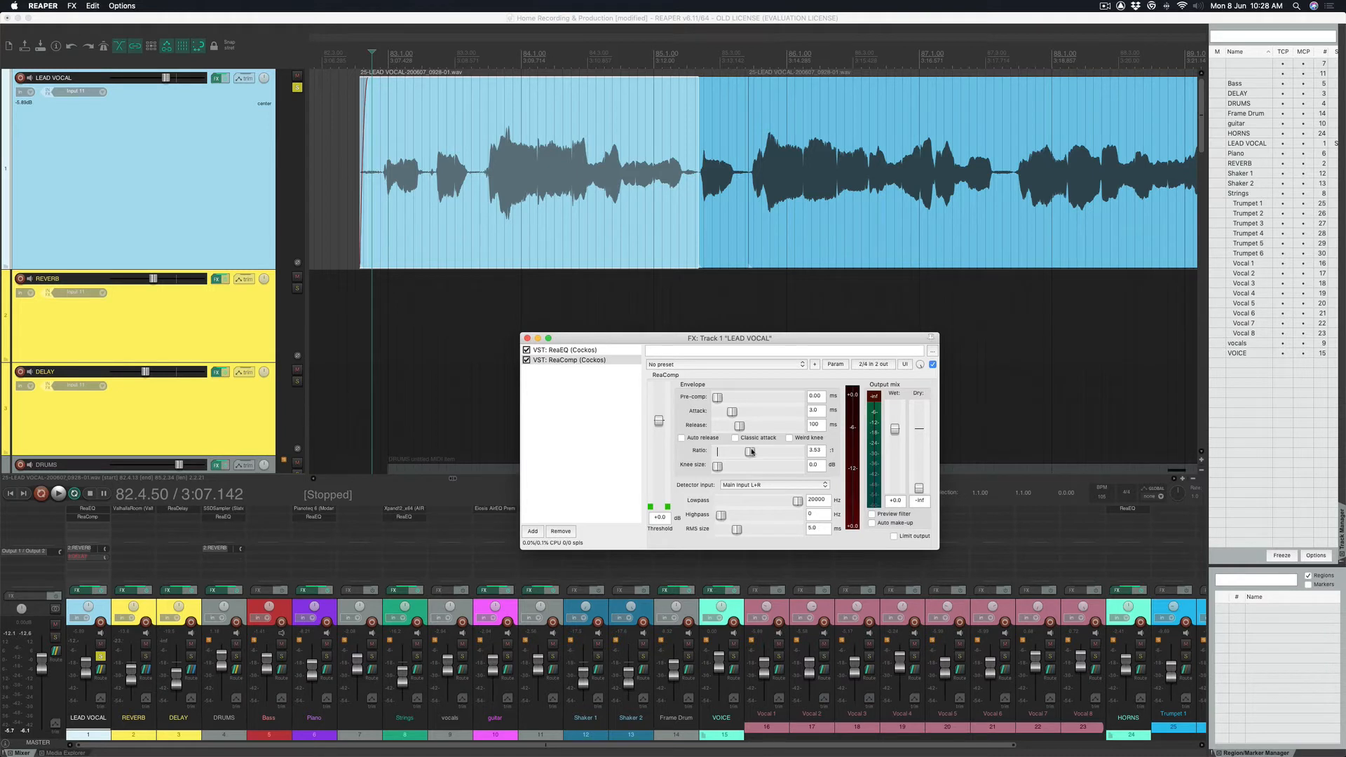
pyautogui.moveTo(752, 452); pyautogui.dragTo(754, 452)
pyautogui.click(382, 60)
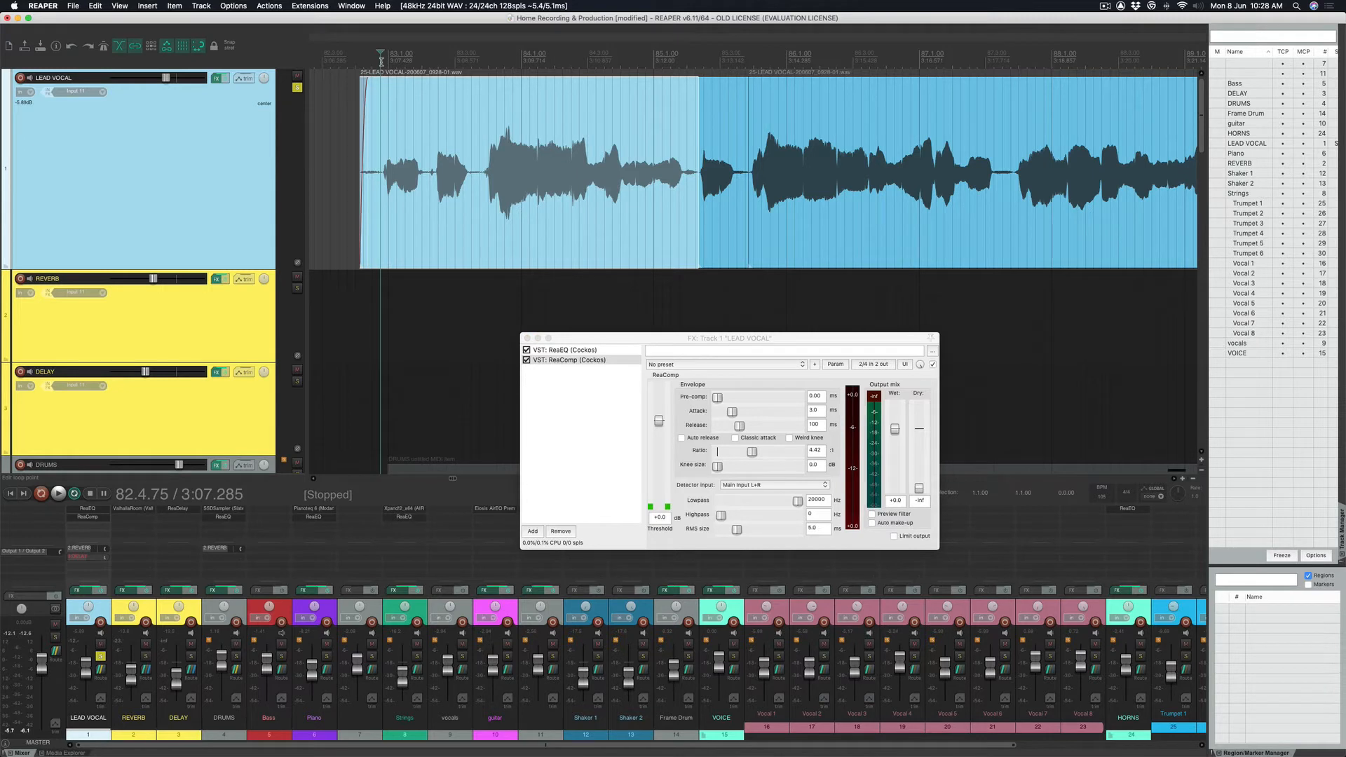
pyautogui.press('space')
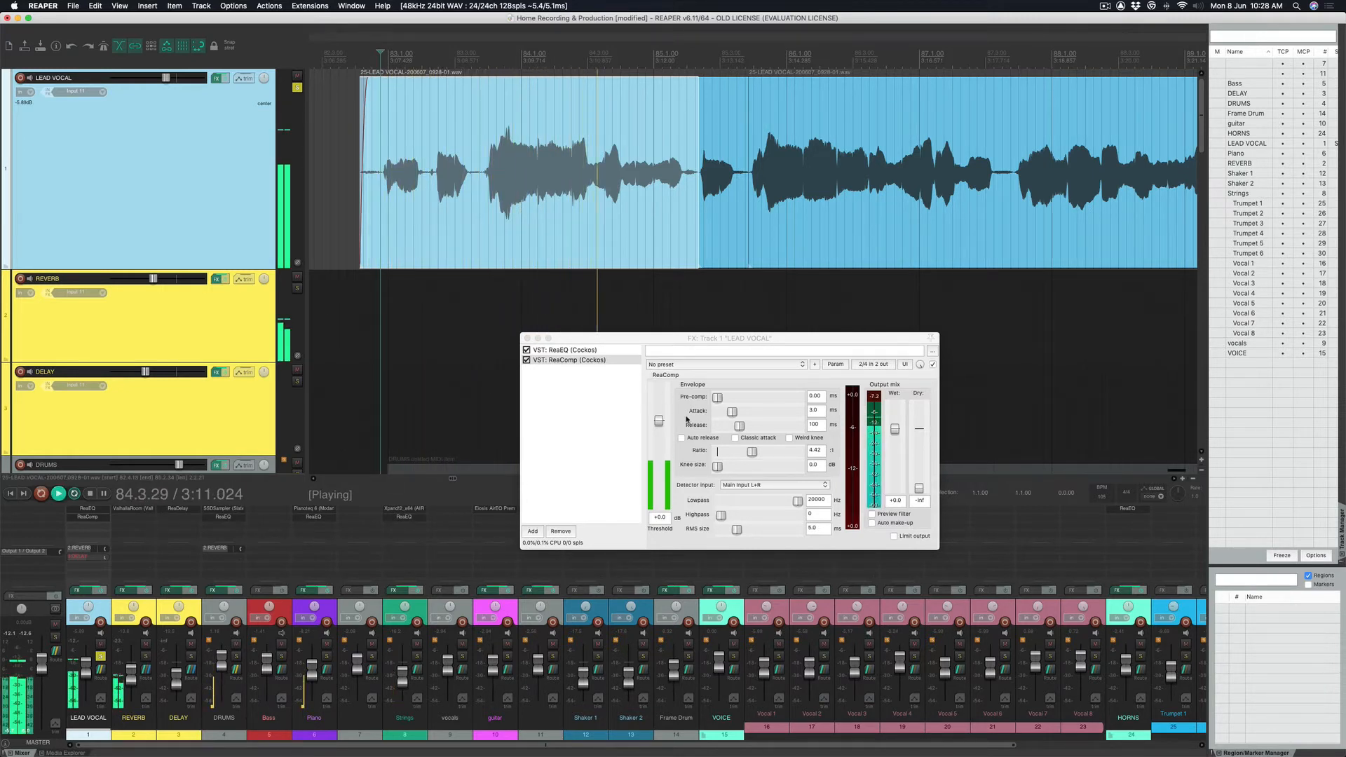
pyautogui.press('space')
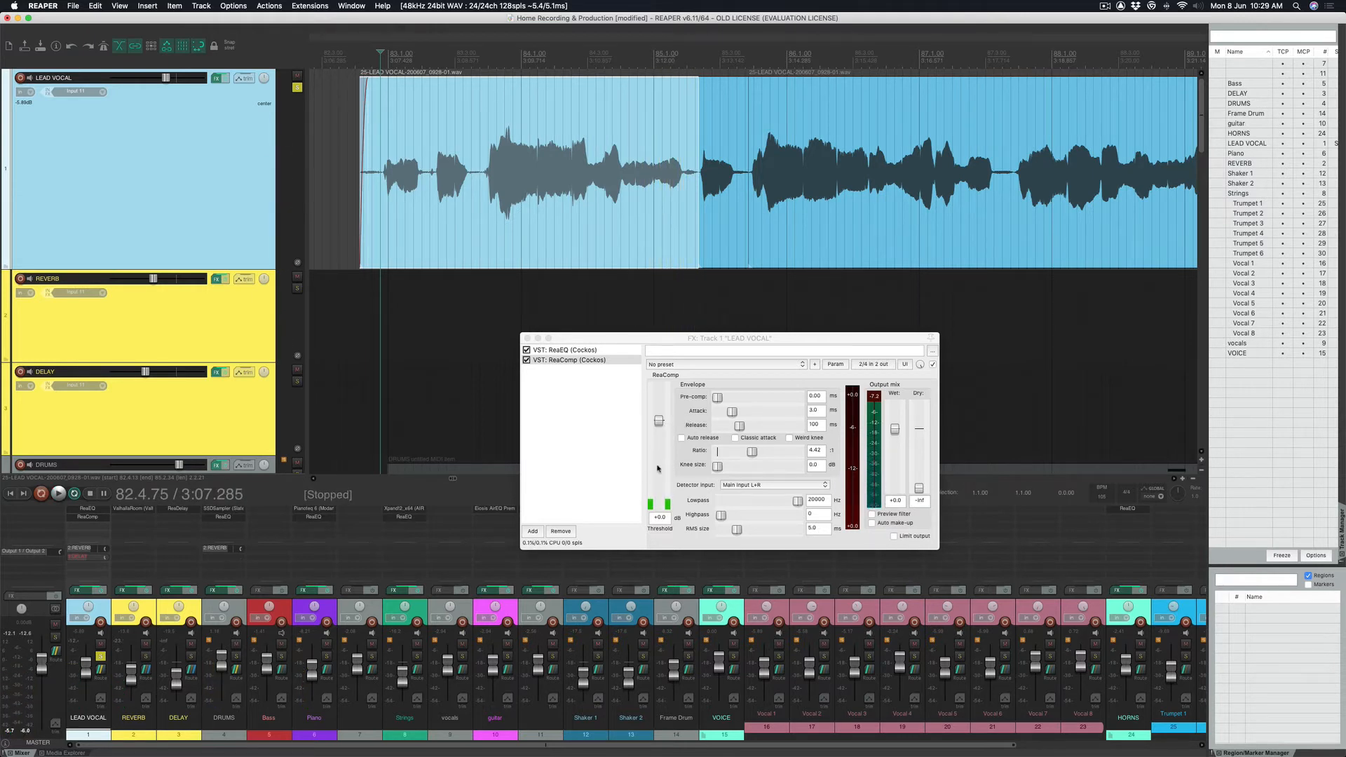
# Pull the ReaComp threshold down toward -26 dB while playing the vocal.
pyautogui.press('space')
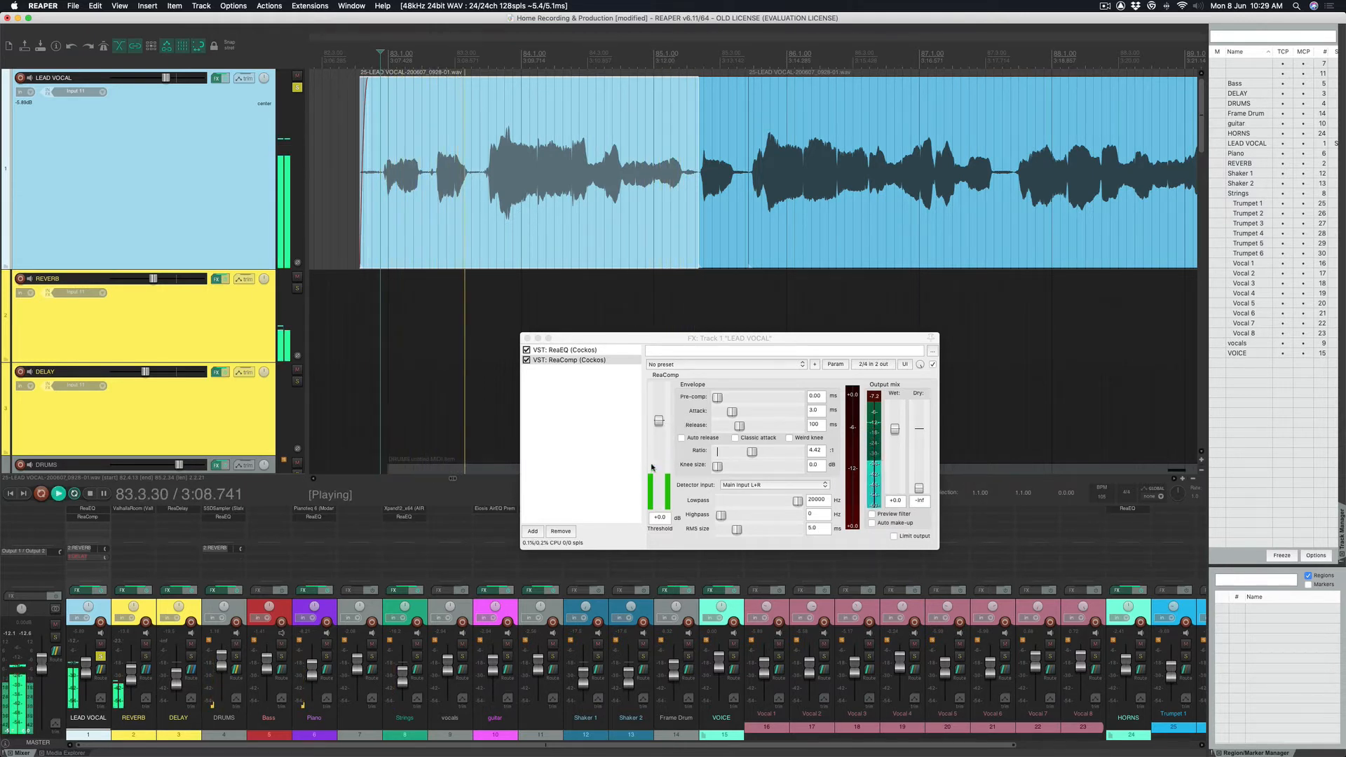
pyautogui.press('space')
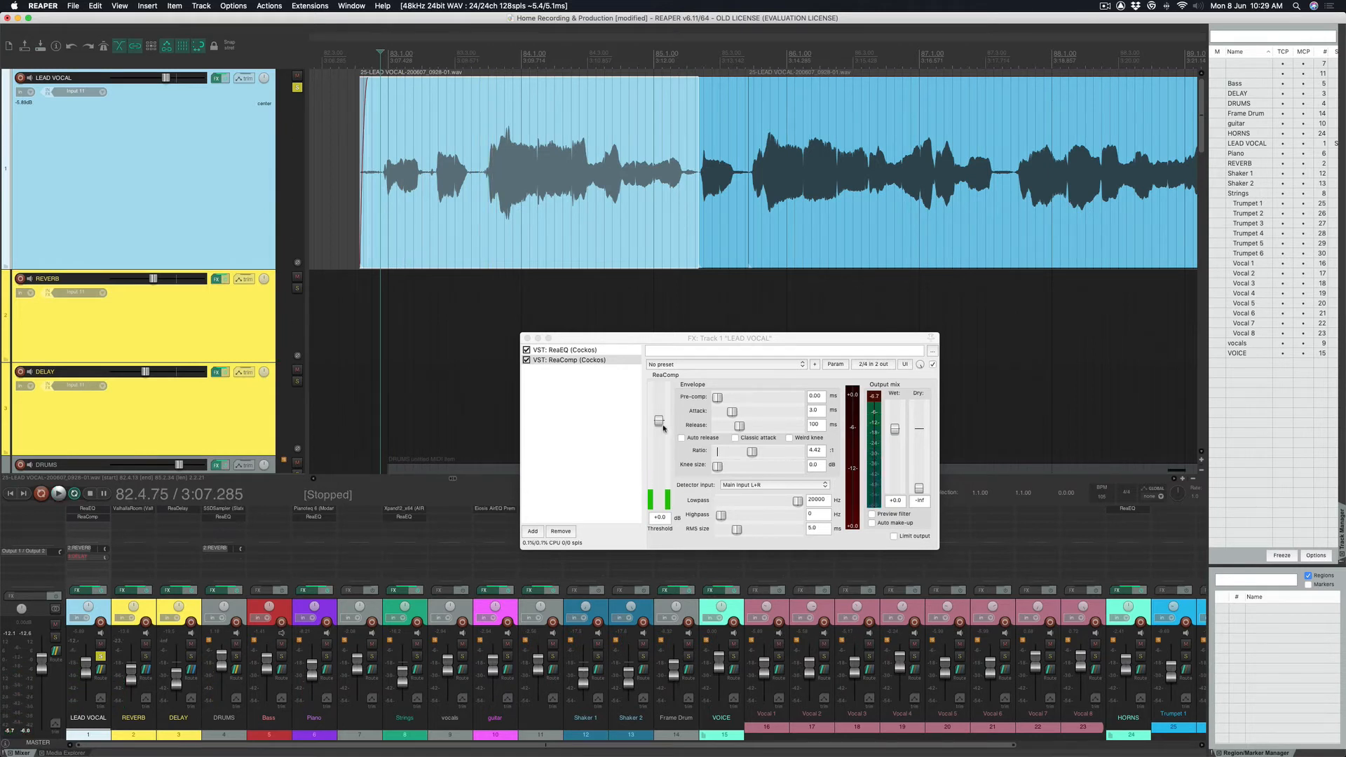
pyautogui.moveTo(658, 420); pyautogui.dragTo(658, 427)
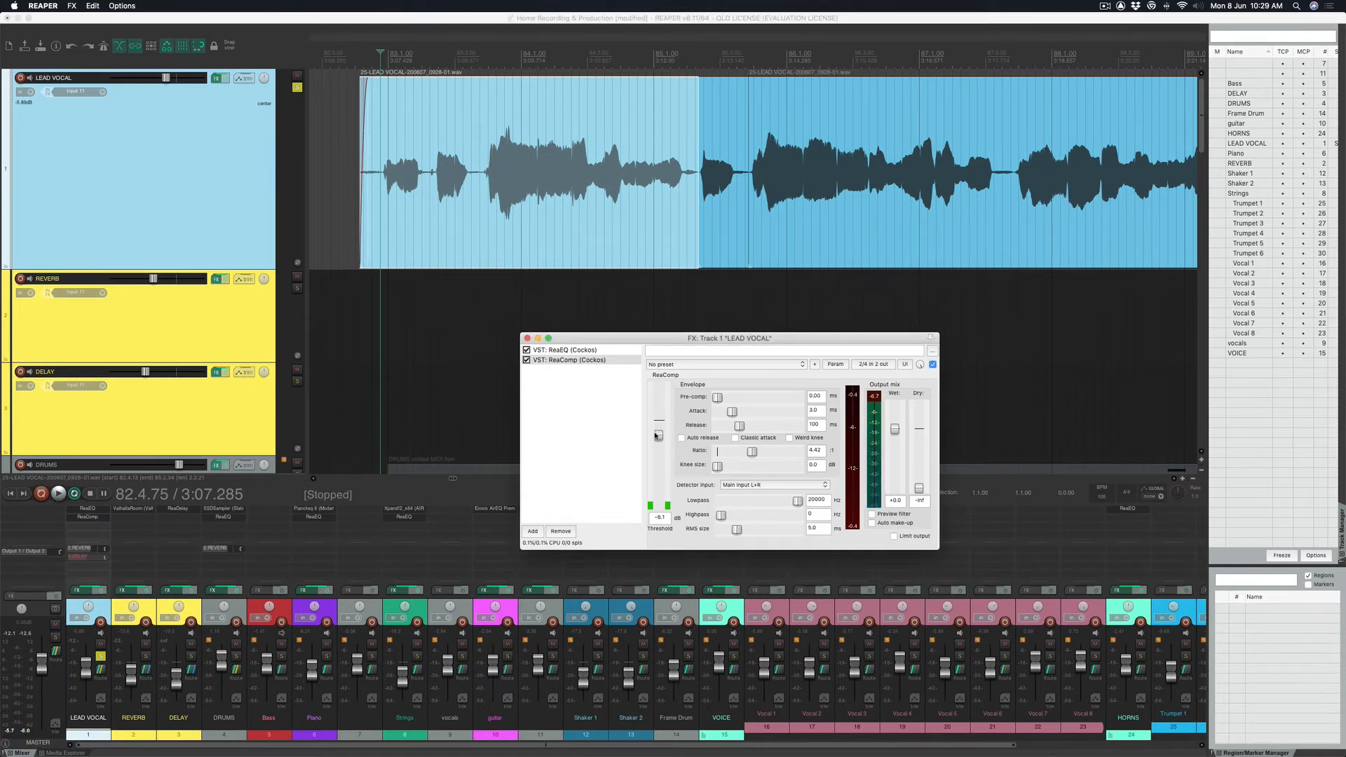
pyautogui.press('space')
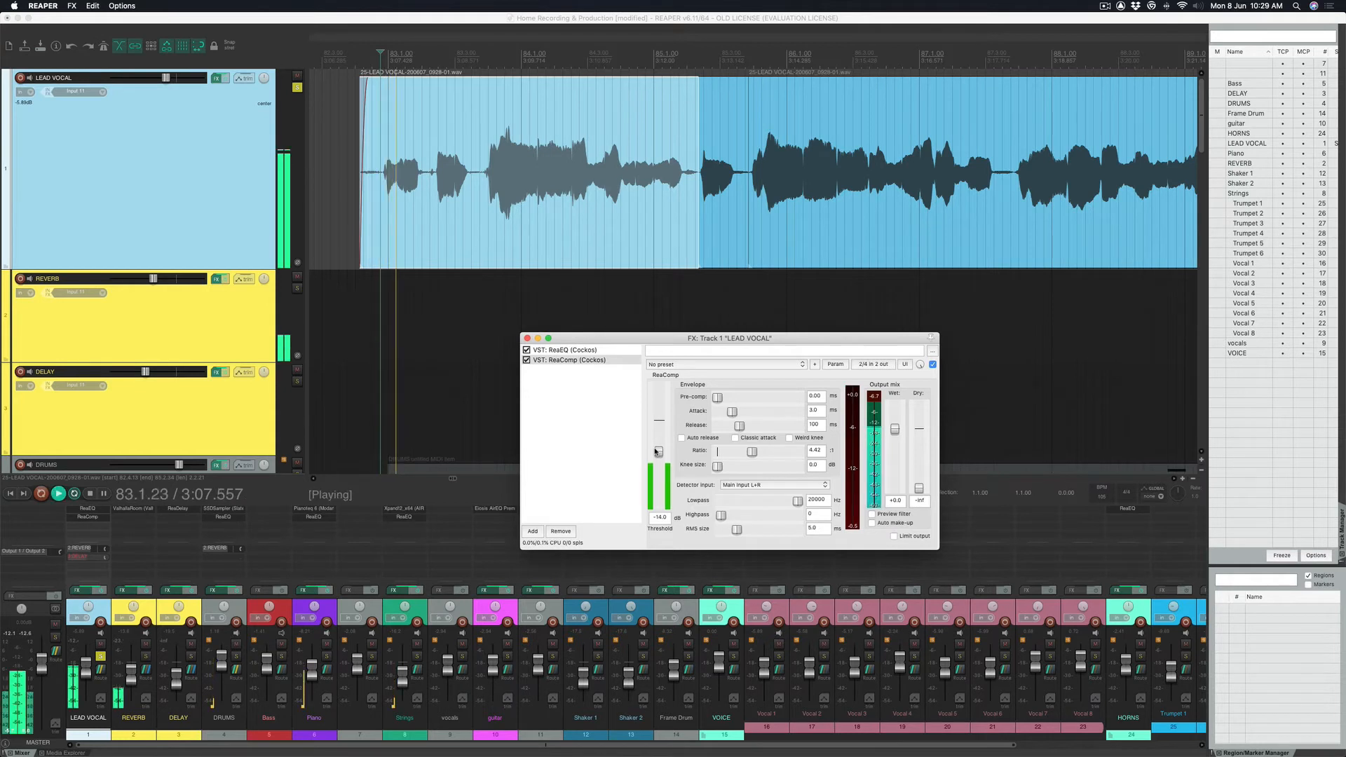
pyautogui.moveTo(656, 452); pyautogui.dragTo(657, 467)
pyautogui.press('space')
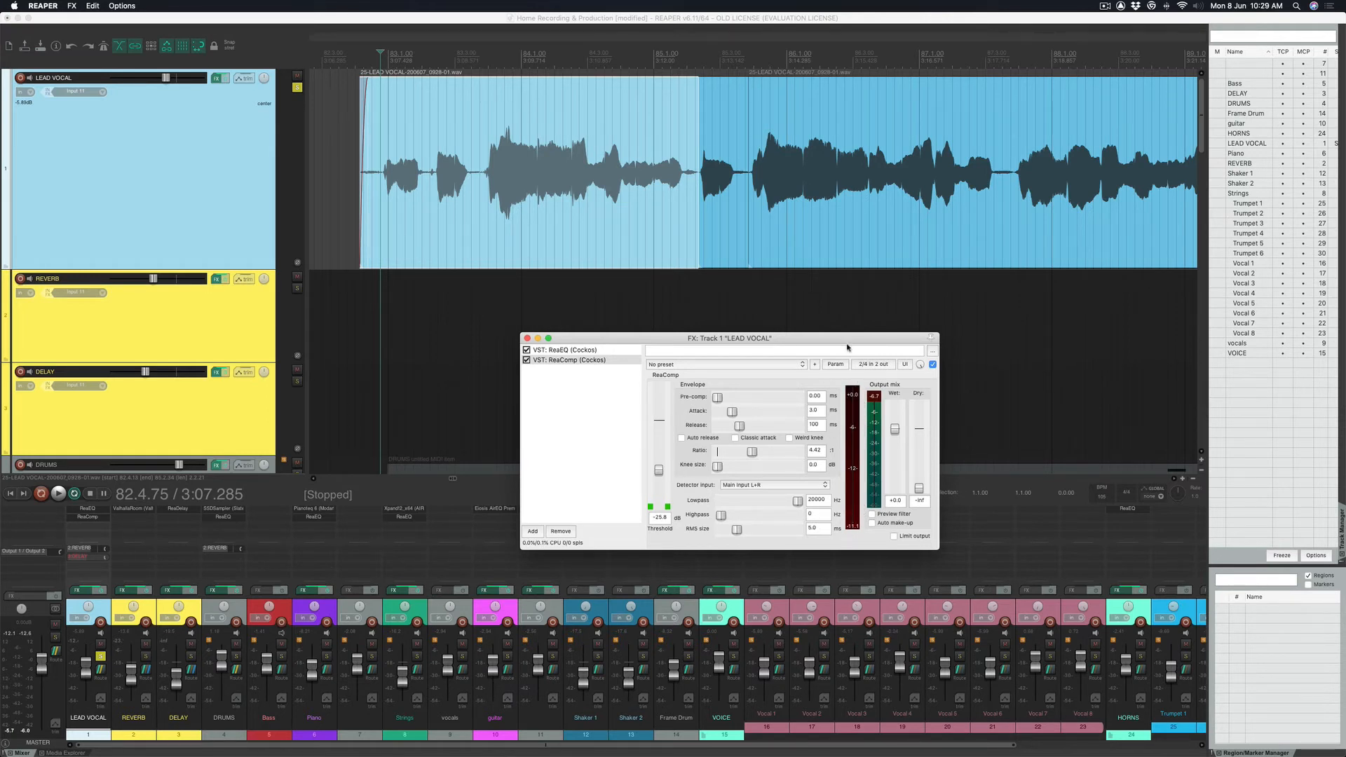
# Fine-tune the threshold to about -20.6 dB during playback and close the FX window.
pyautogui.press('space')
pyautogui.moveTo(659, 470); pyautogui.dragTo(663, 463)
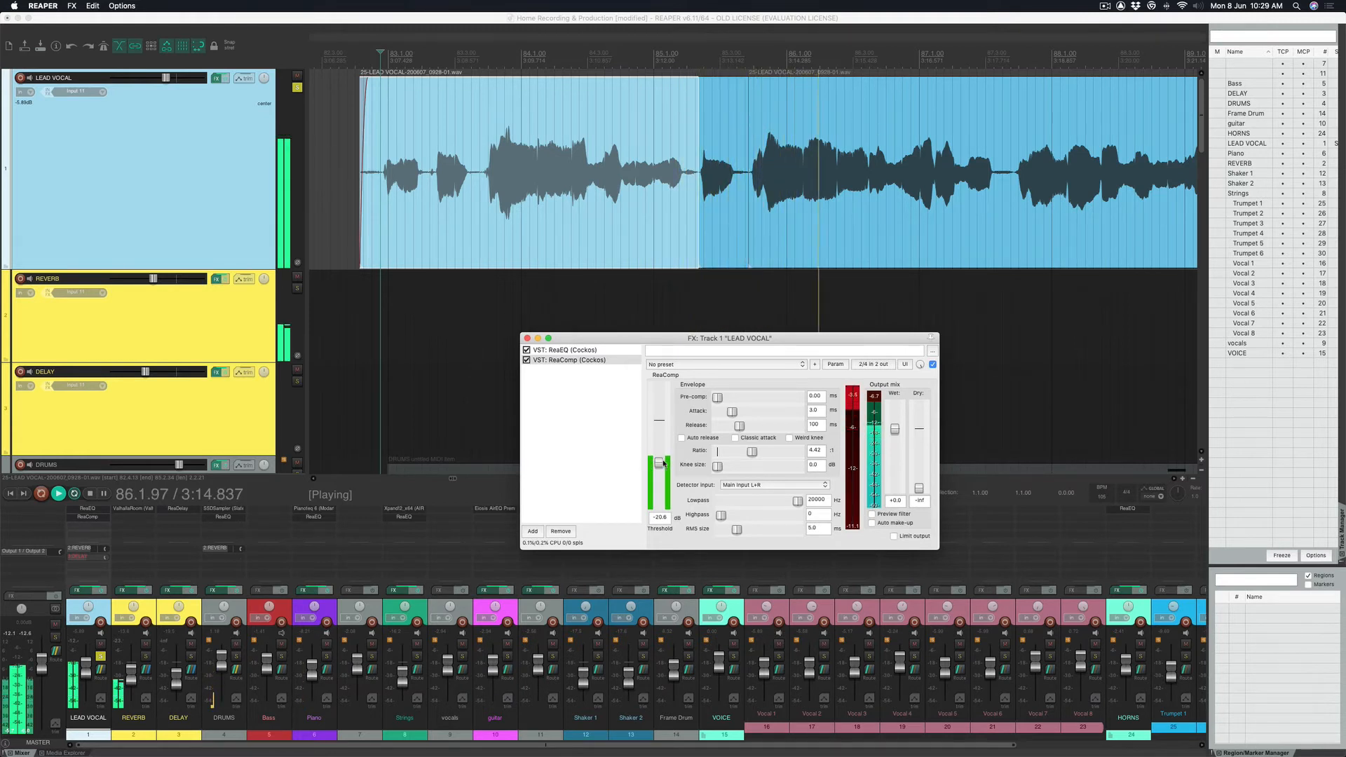
pyautogui.press('space')
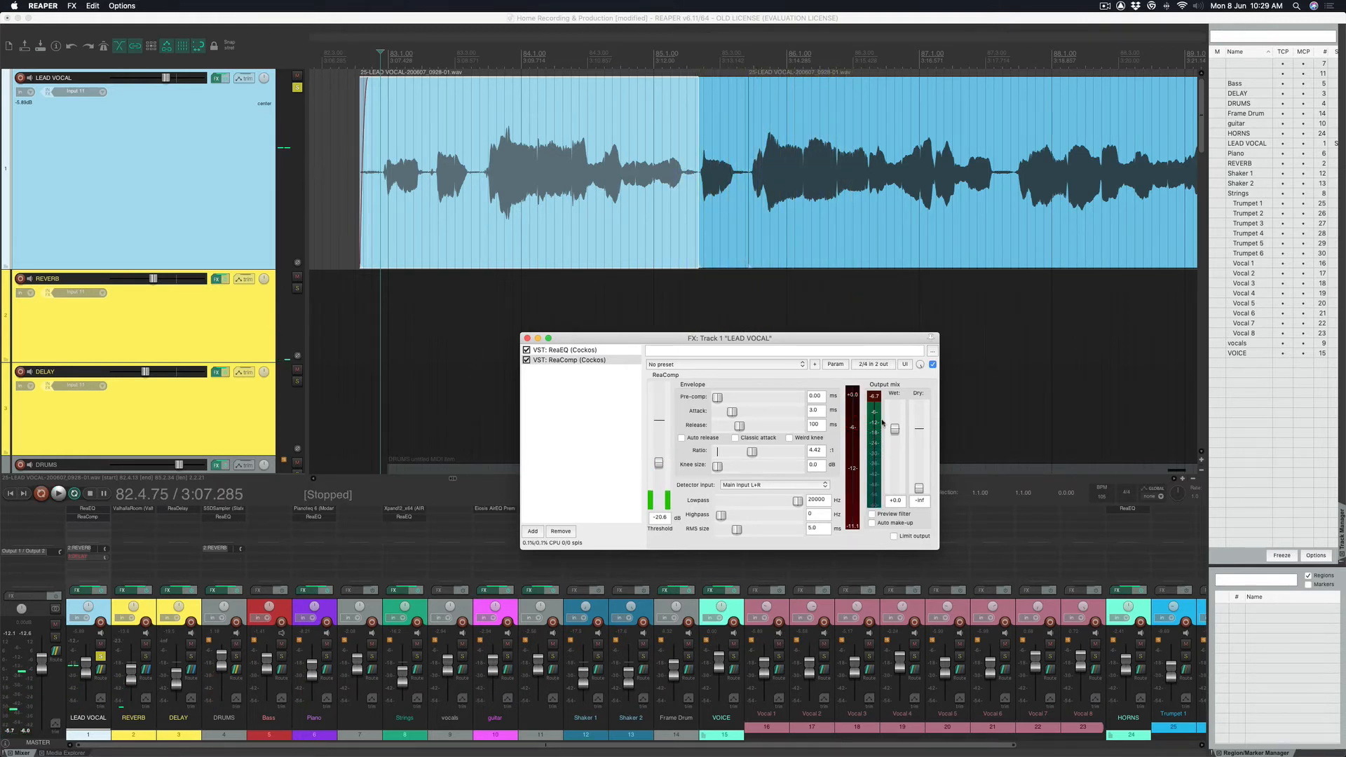
pyautogui.click(380, 100)
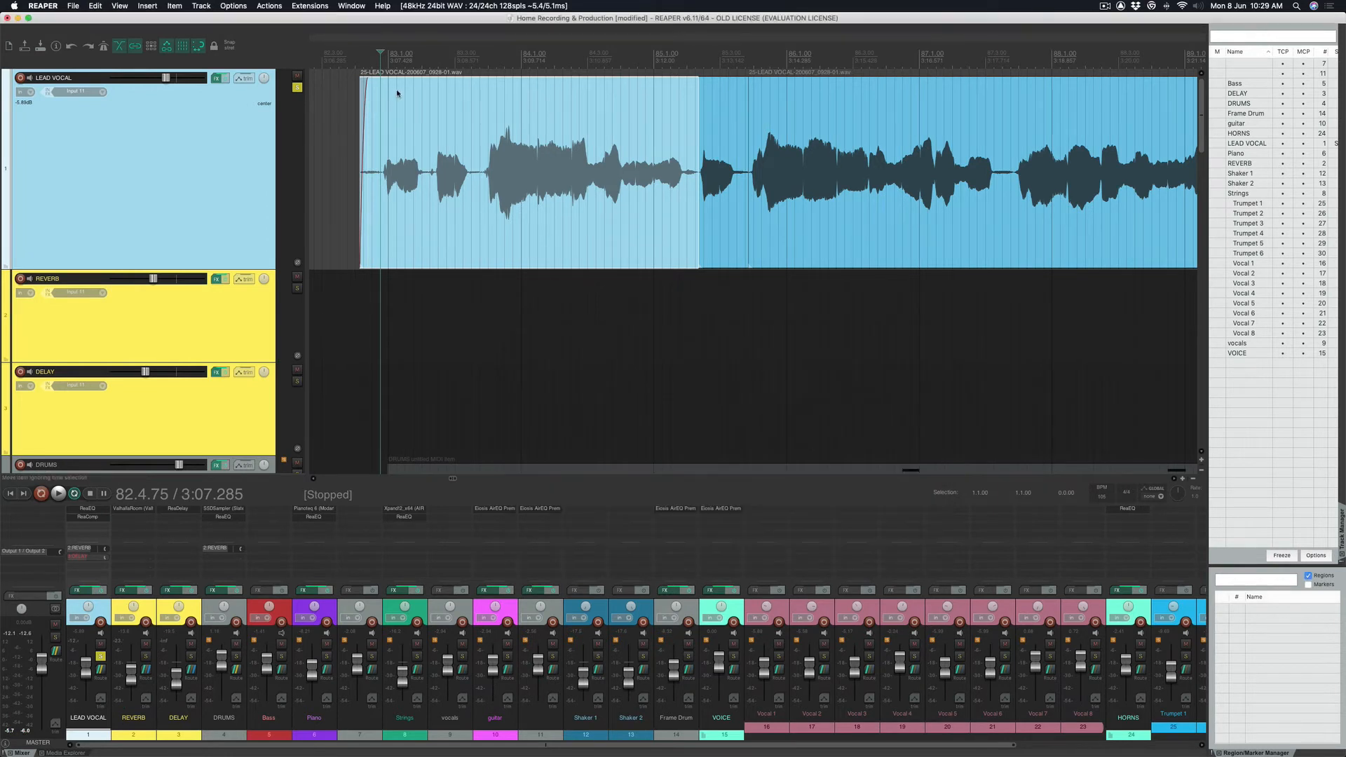
# Reopen the LEAD VOCAL FX chain and play the vocal compressed at -20.6 dB and 4.42:1.
pyautogui.click(219, 78)
pyautogui.press('space')
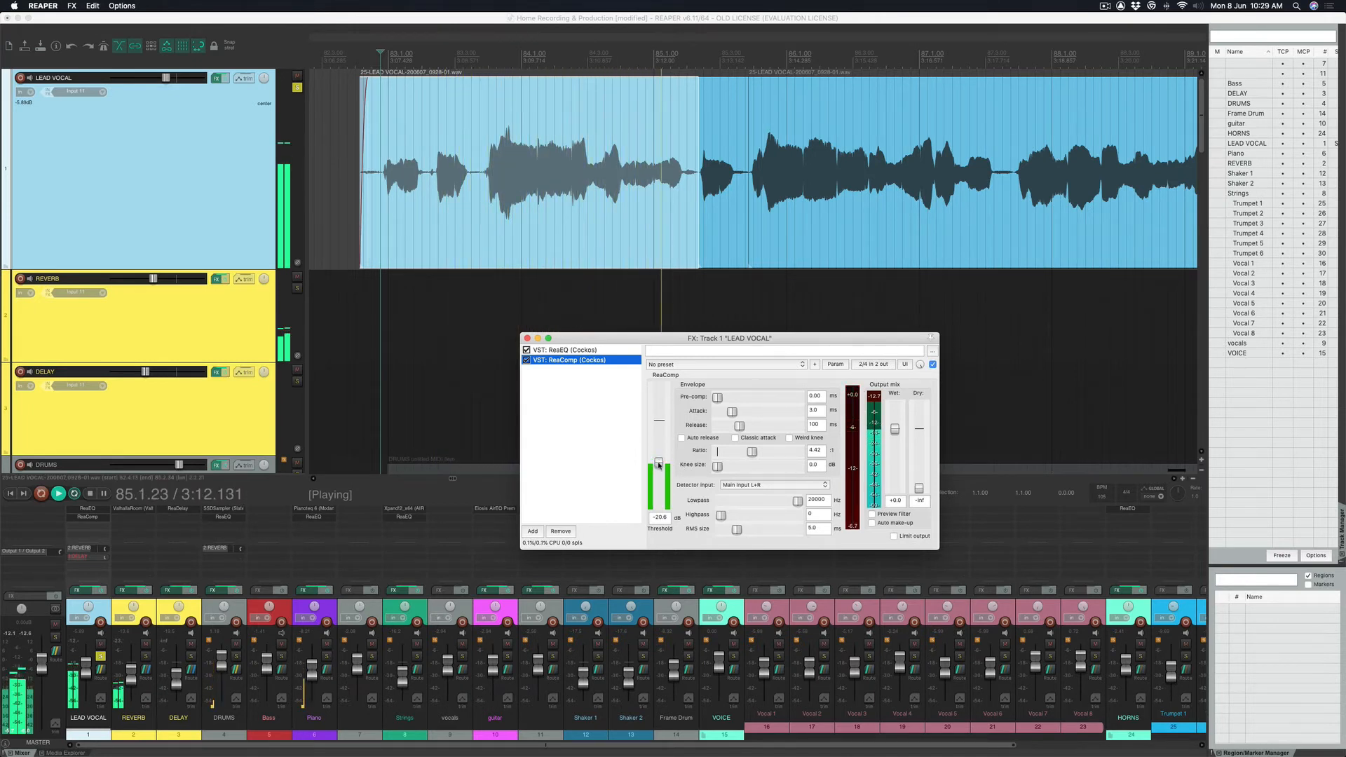
pyautogui.press('space')
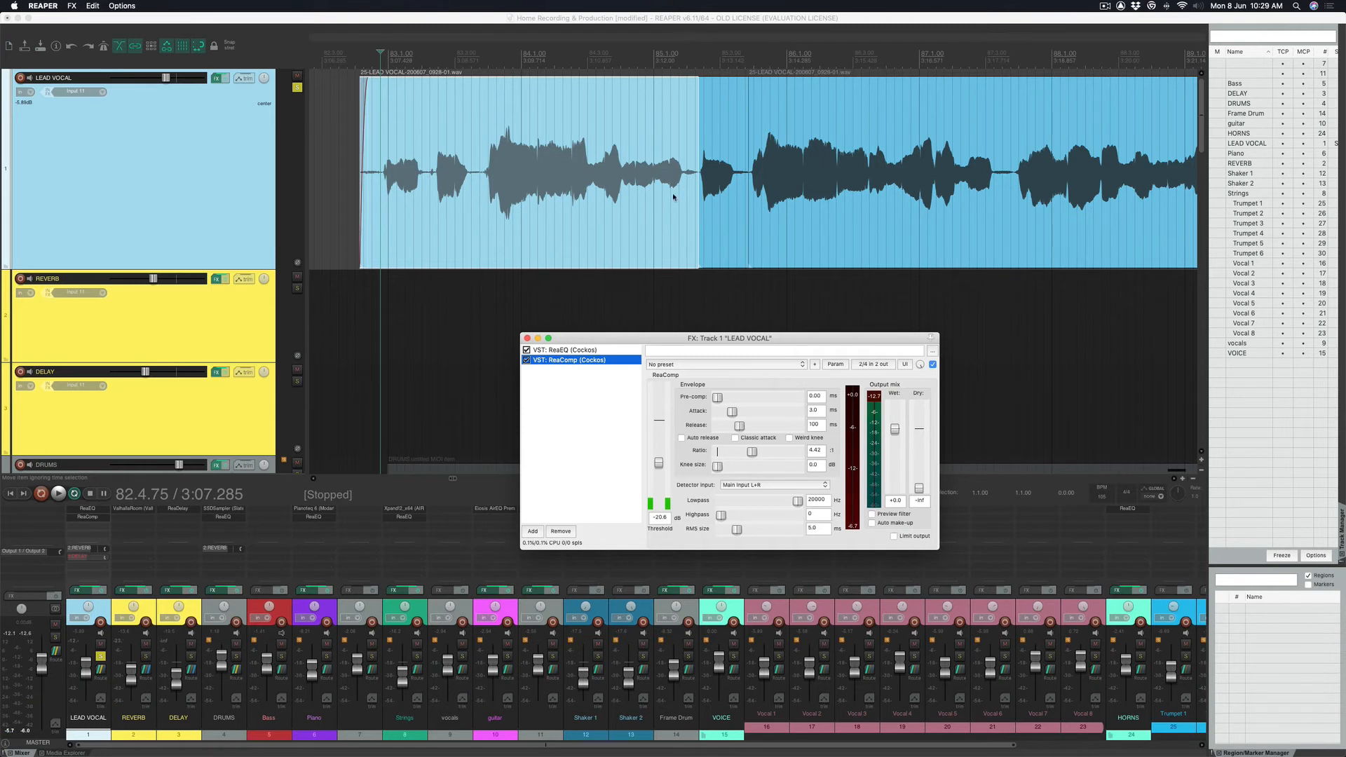
pyautogui.click(406, 67)
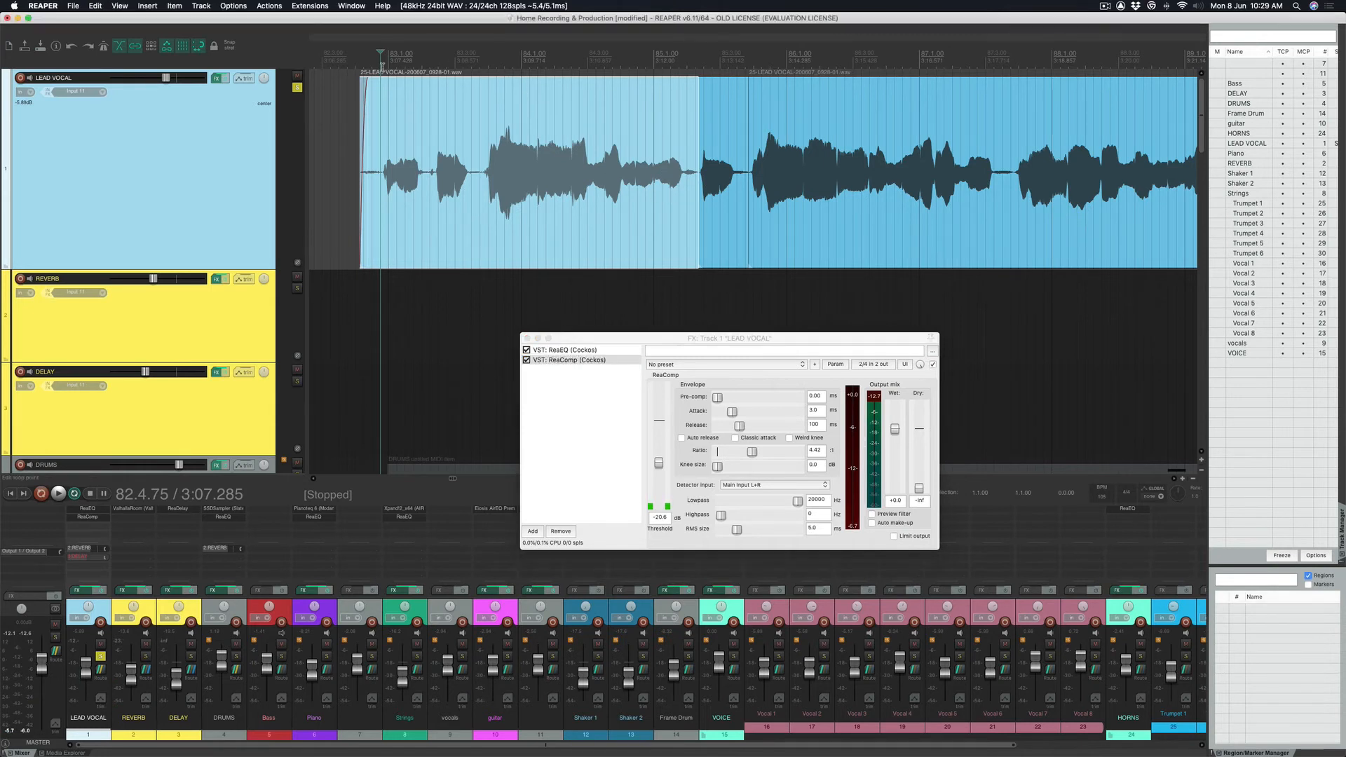
pyautogui.press('space')
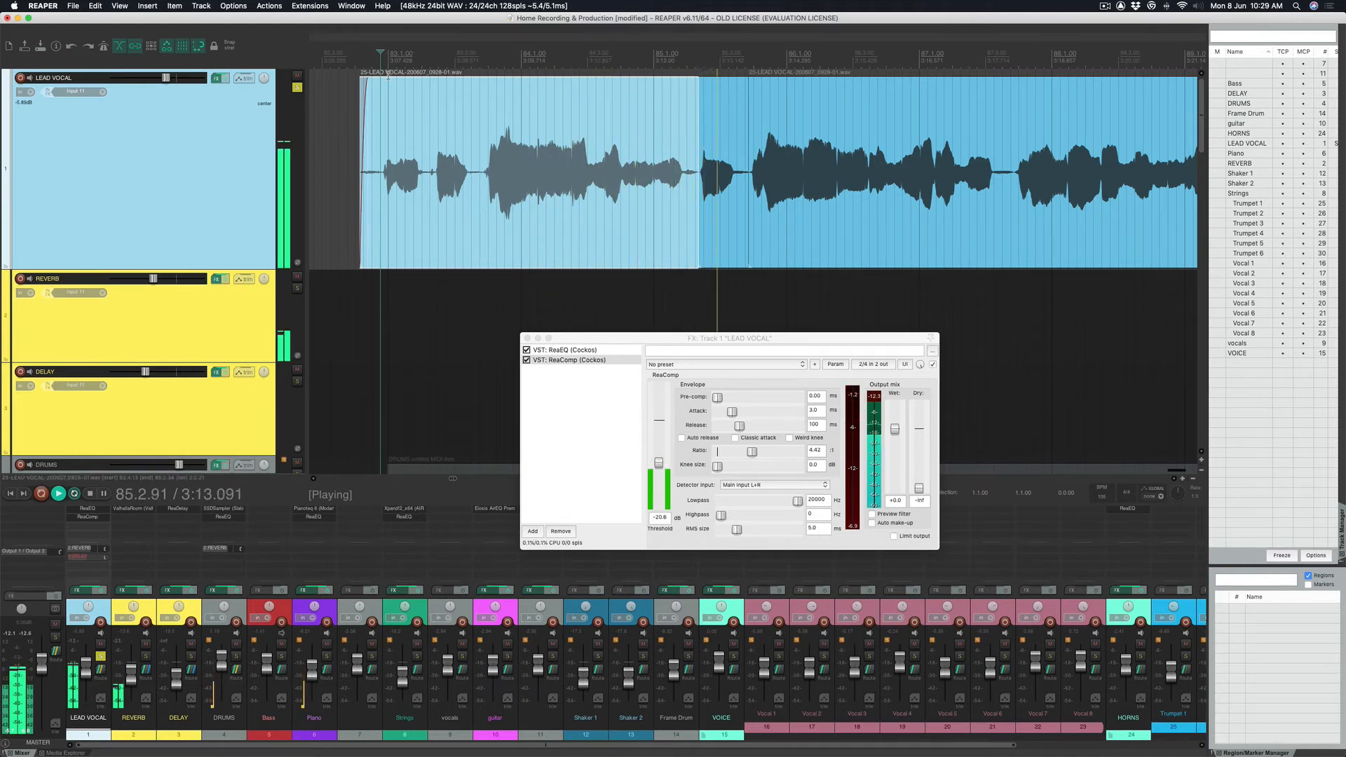
pyautogui.click(659, 462)
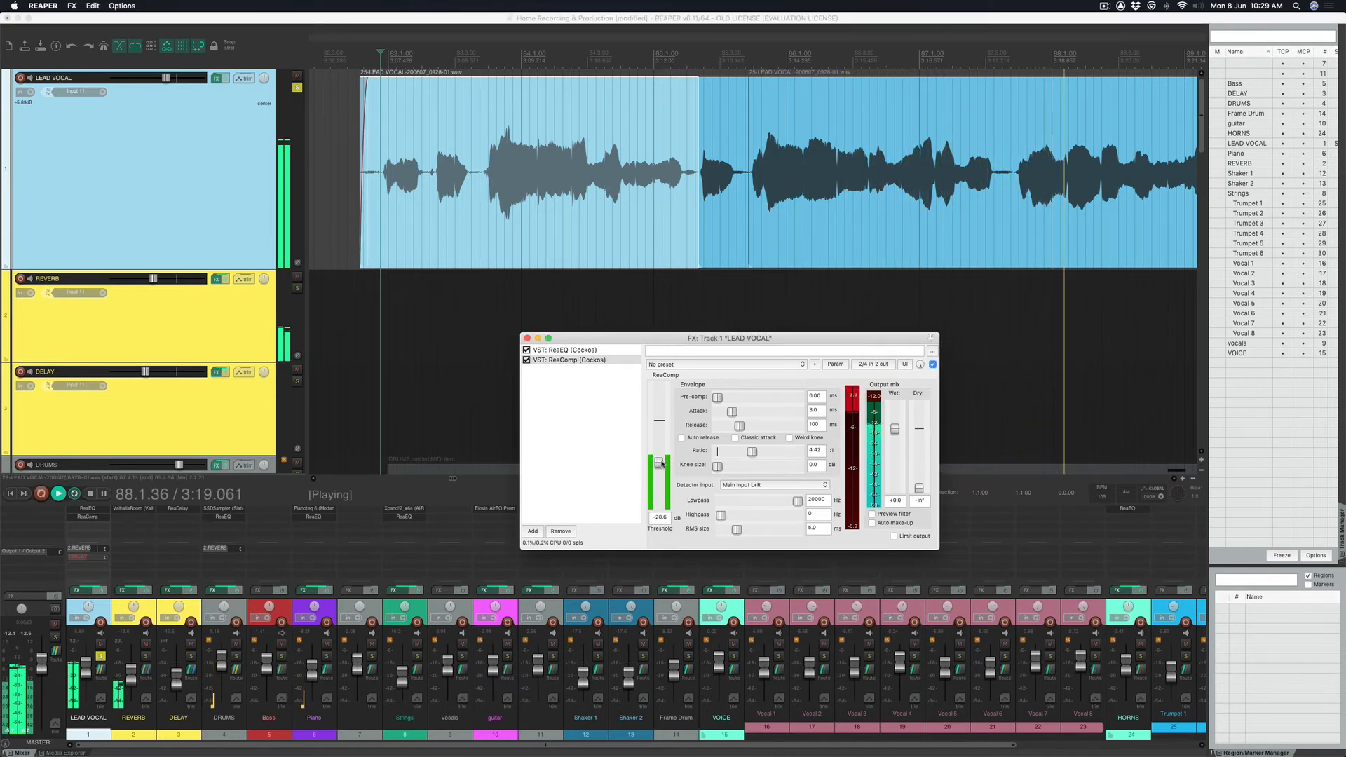
pyautogui.press('space')
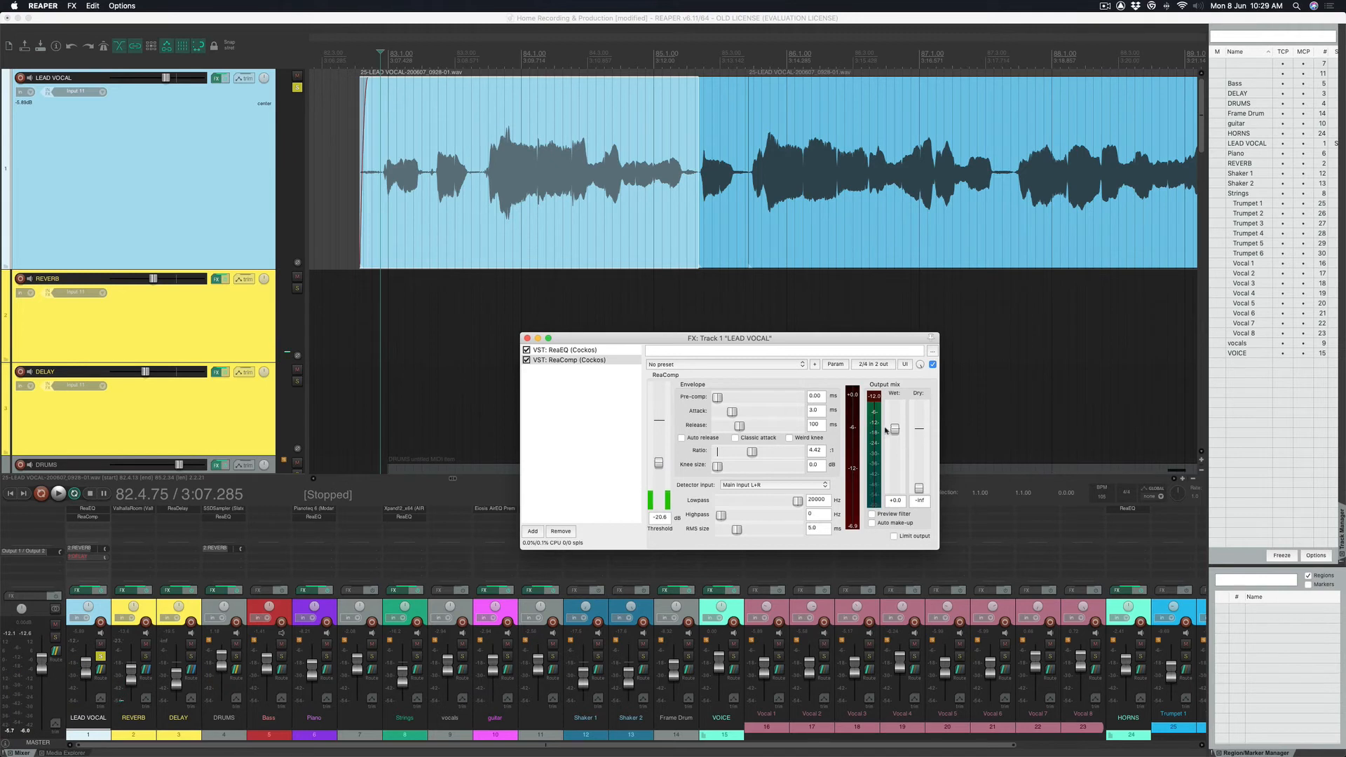
pyautogui.click(527, 361)
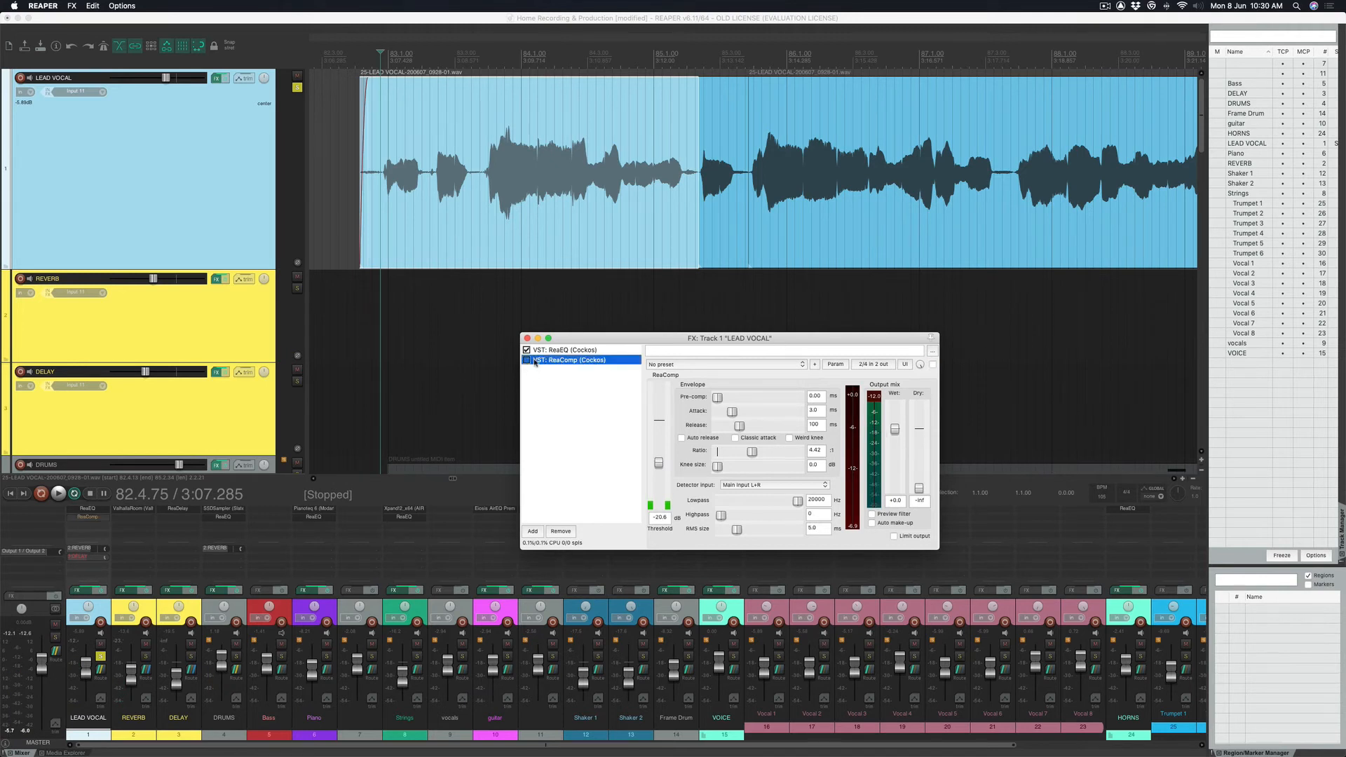
pyautogui.press('space')
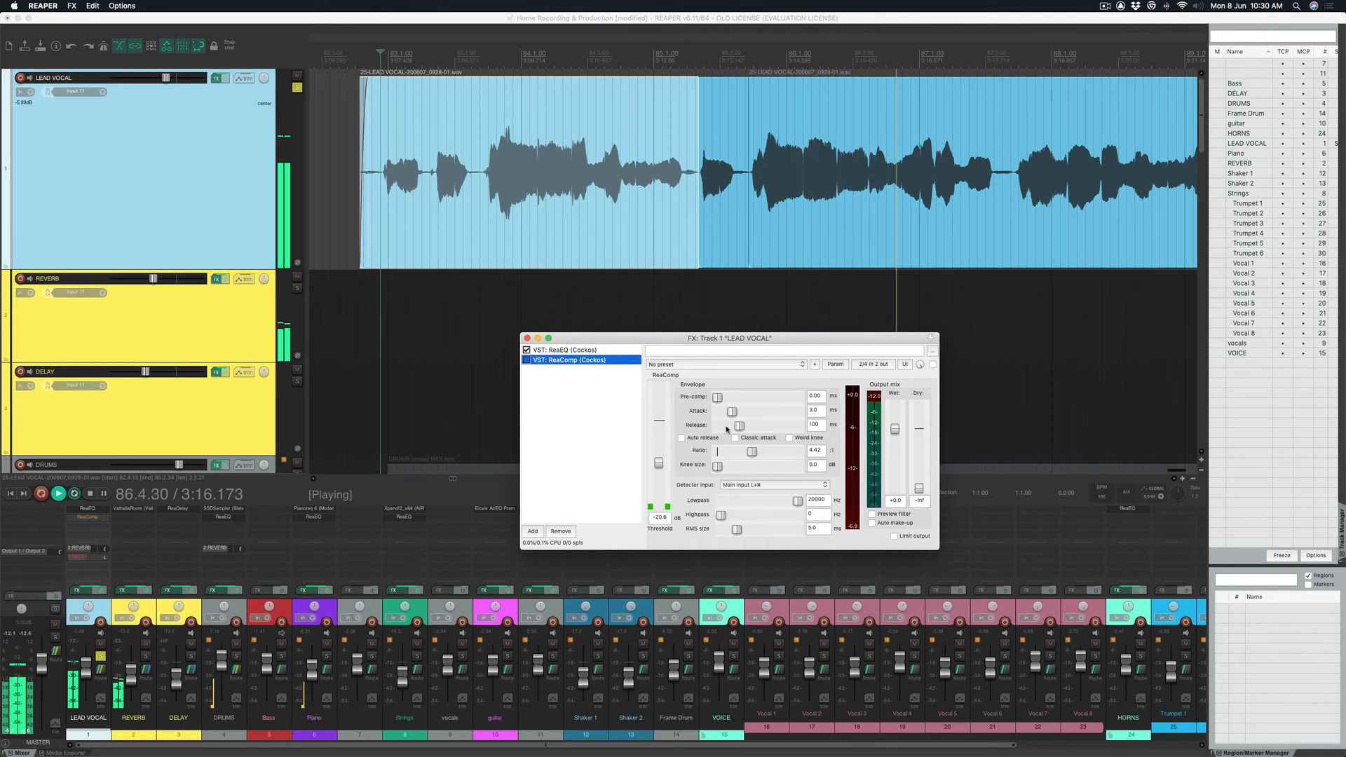
pyautogui.press('space')
pyautogui.click(762, 60)
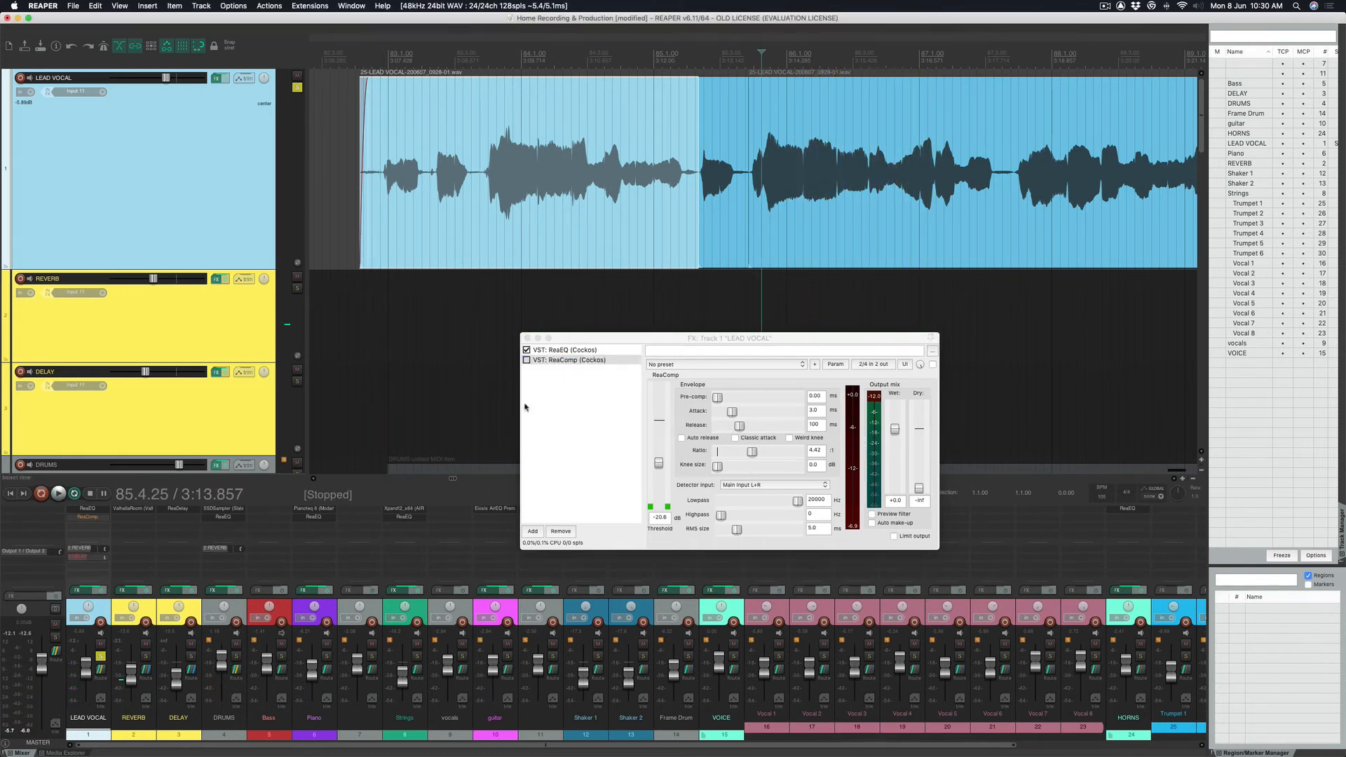
pyautogui.click(527, 361)
pyautogui.press('space')
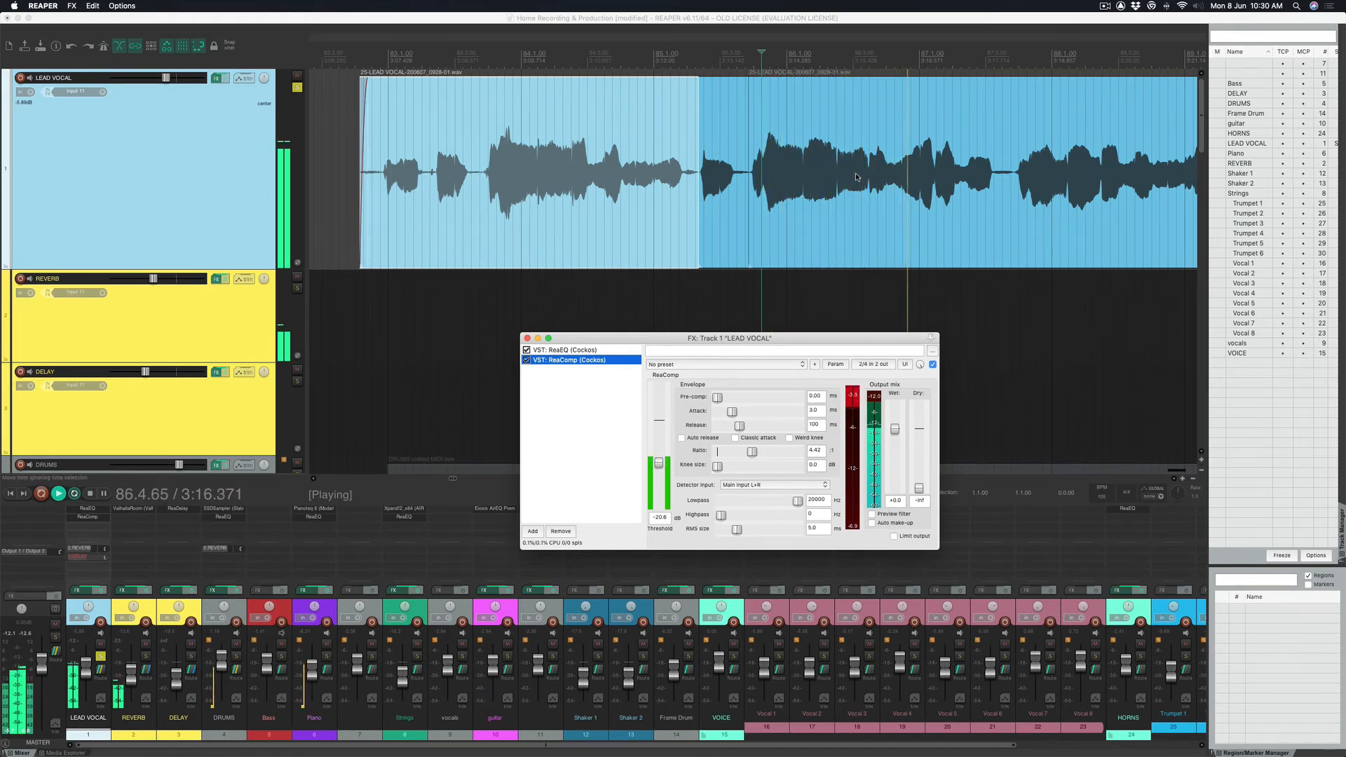
pyautogui.press('space')
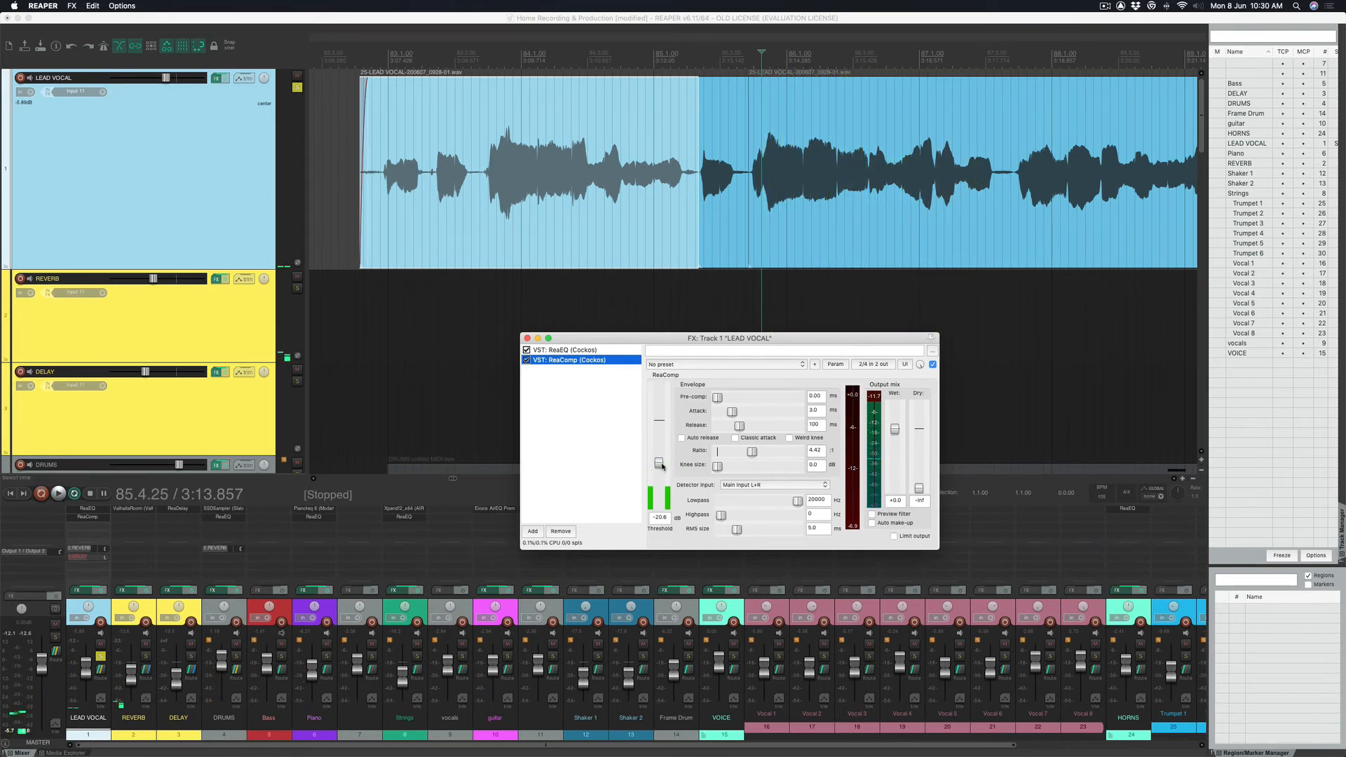
# Lower the ReaComp threshold to about -24.8 dB while playing the vocal.
pyautogui.click(661, 464)
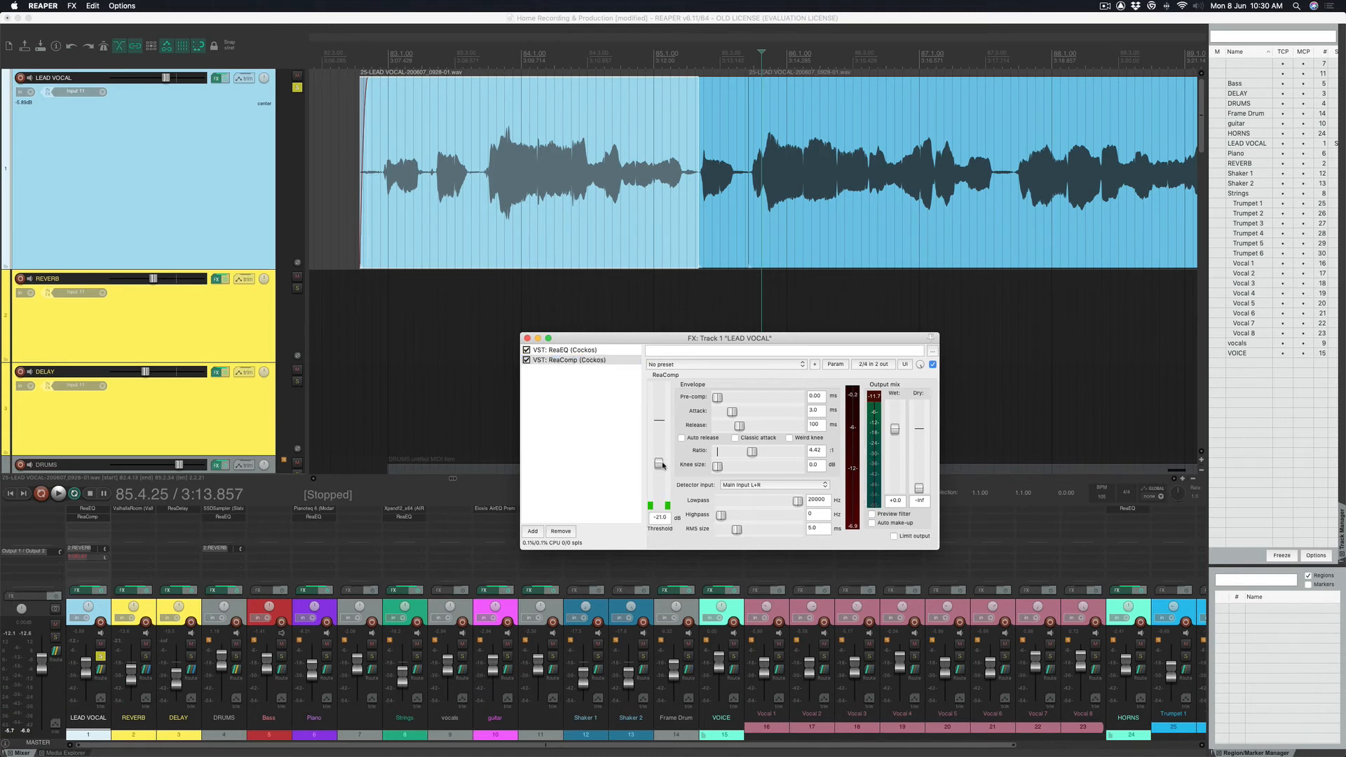
pyautogui.press('space')
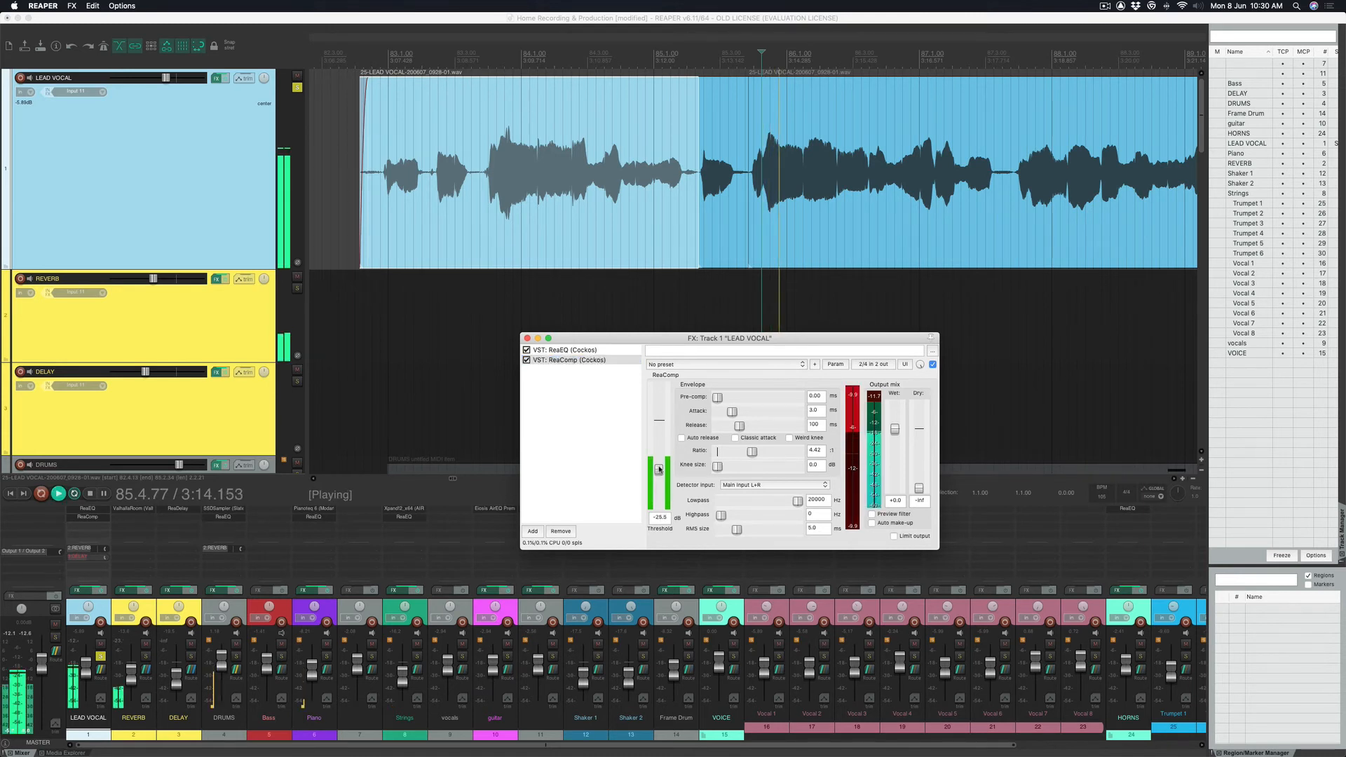
pyautogui.moveTo(659, 468); pyautogui.dragTo(659, 469)
pyautogui.press('space')
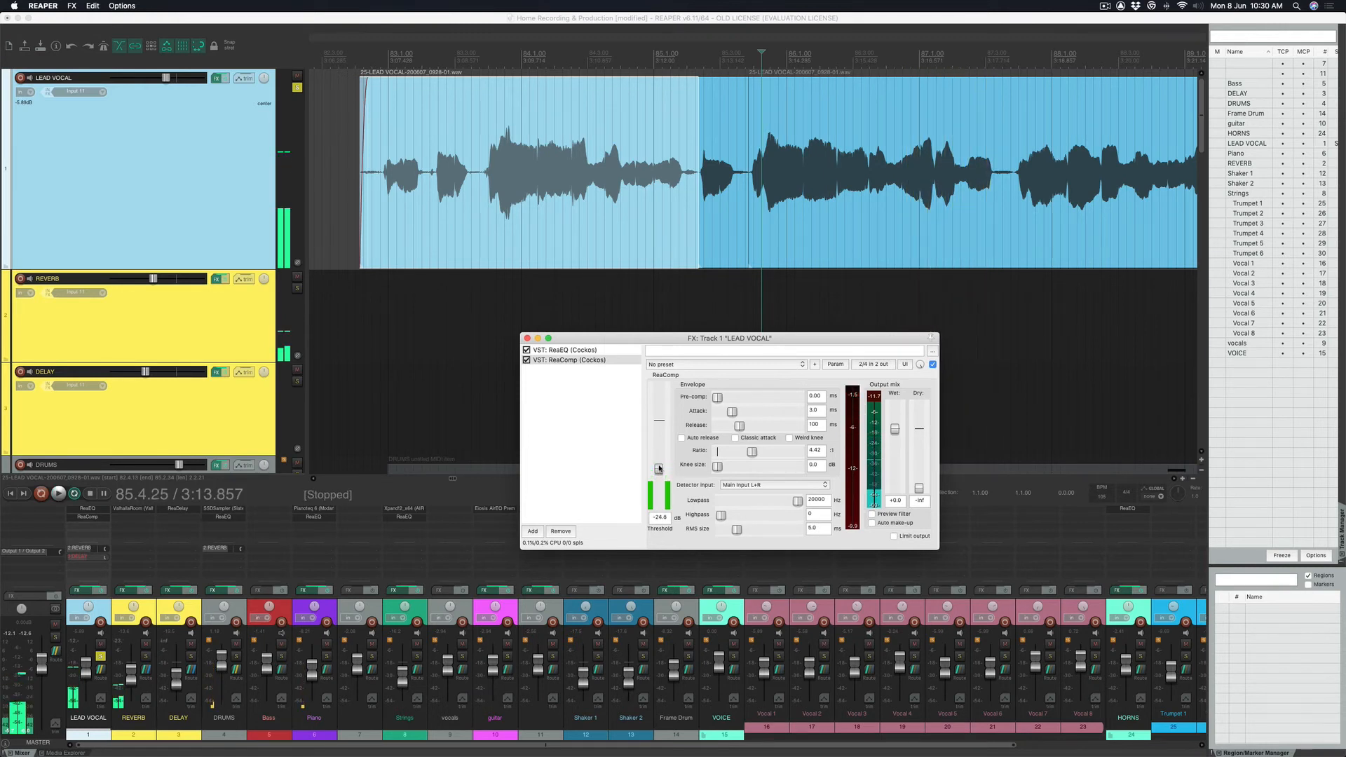
# Compare the vocal with ReaComp bypassed and enabled by toggling it during playback.
pyautogui.click(527, 360)
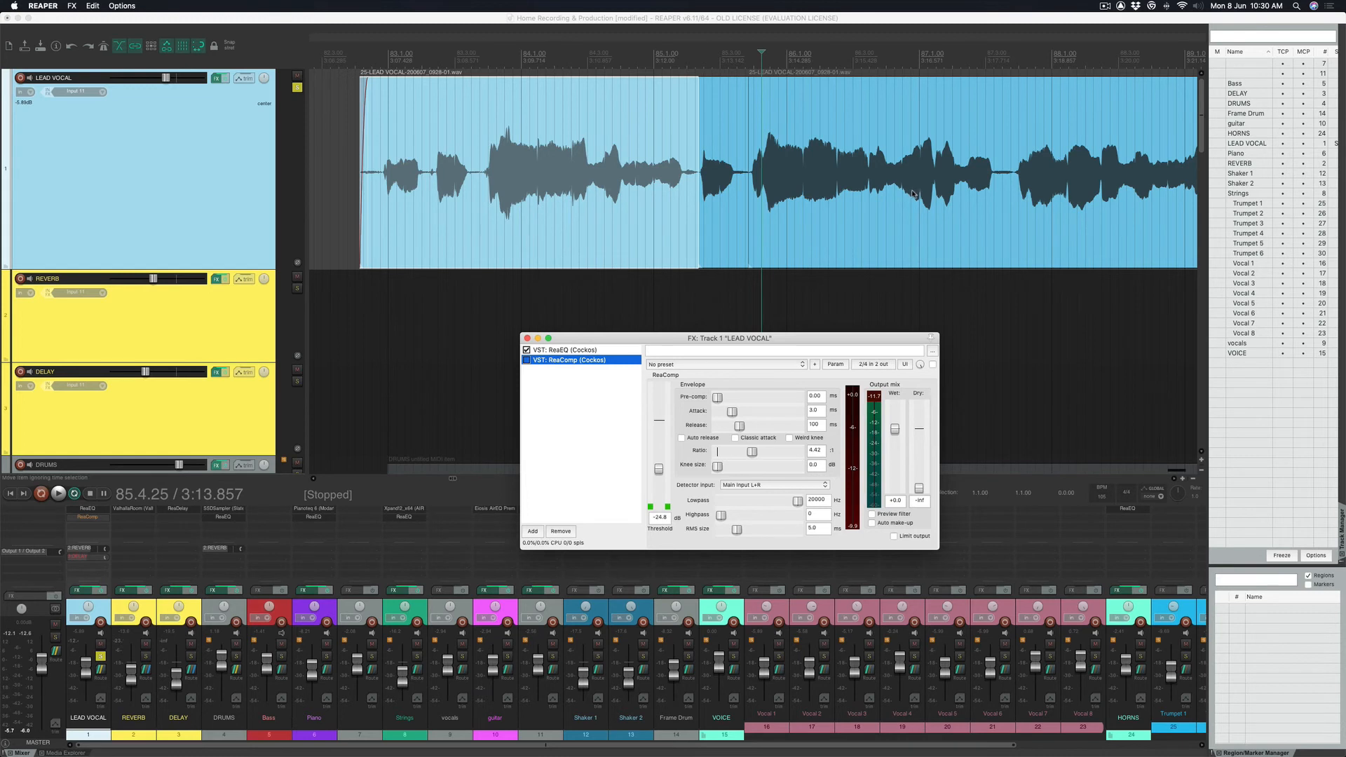
pyautogui.press('space')
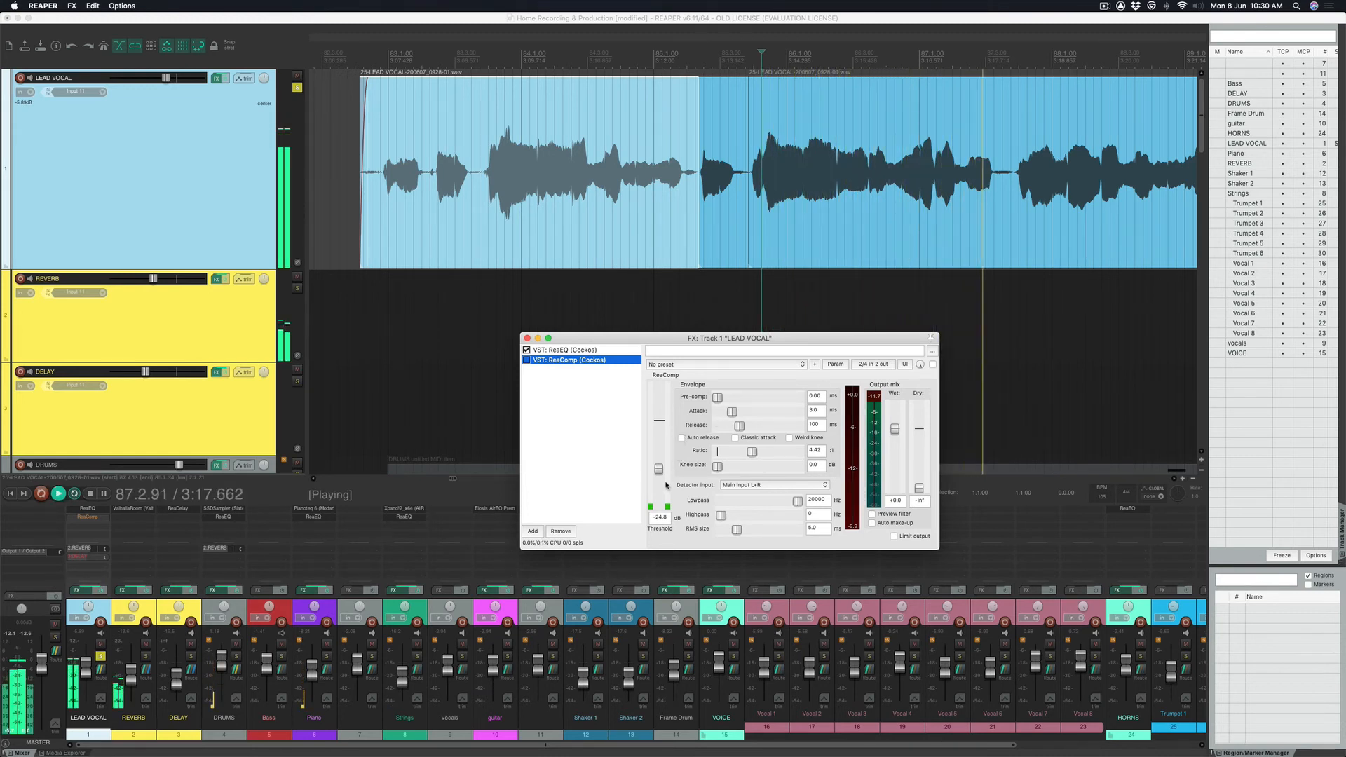
pyautogui.press('space')
pyautogui.click(527, 360)
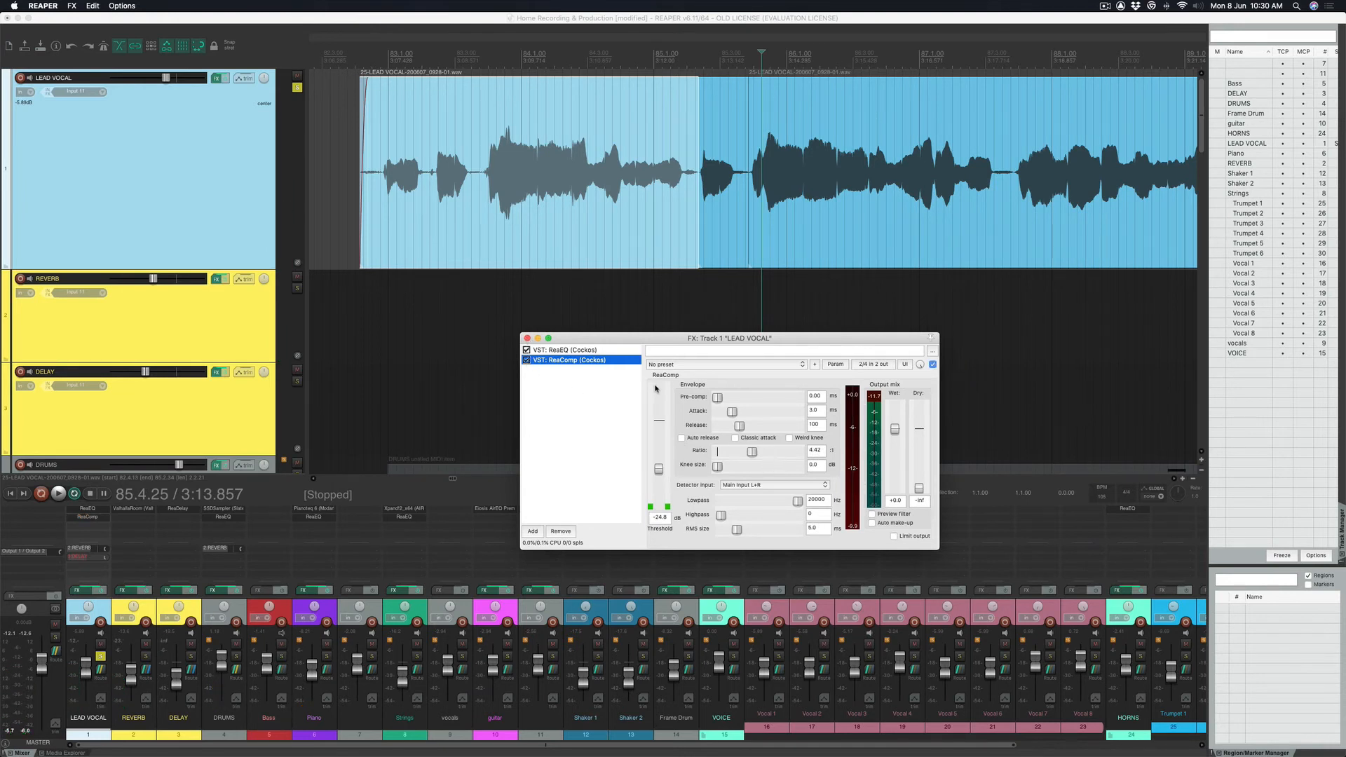
pyautogui.press('space')
pyautogui.press('space')
pyautogui.press('space')
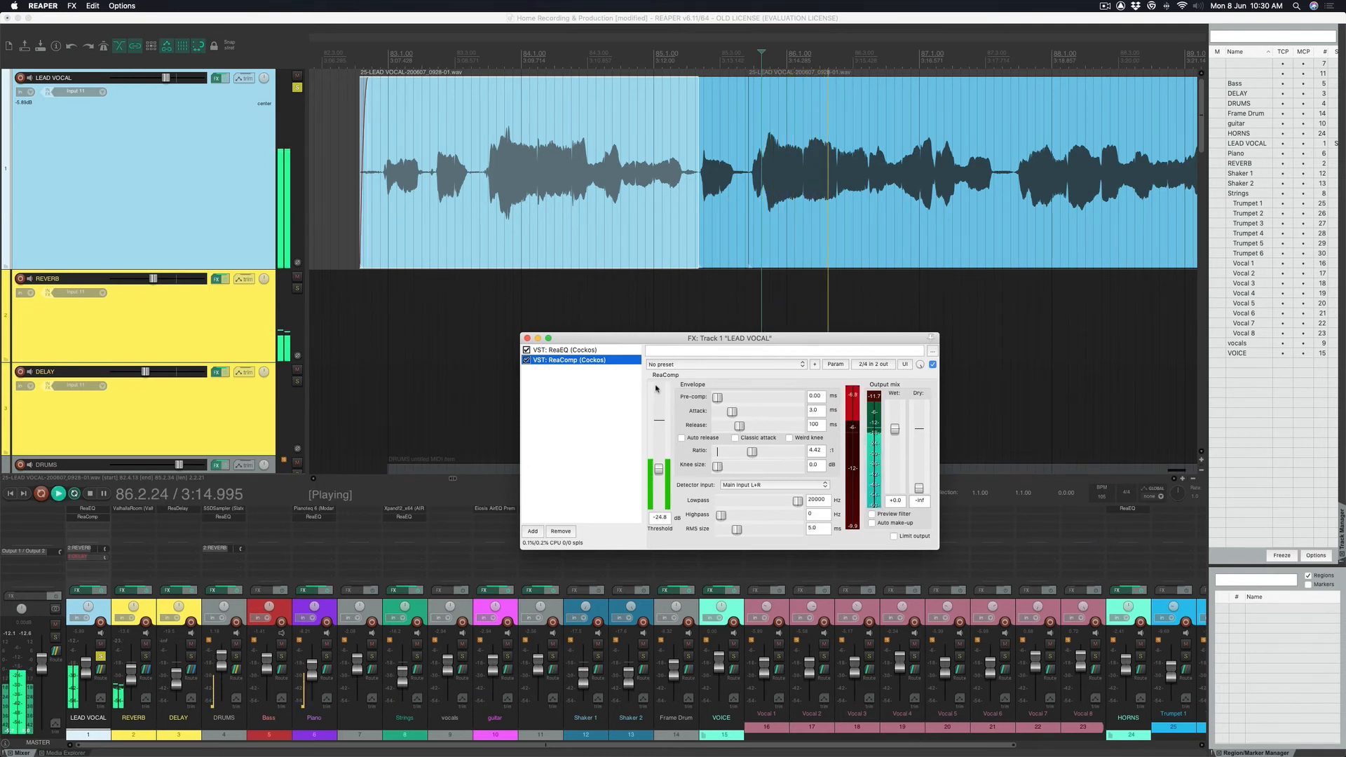
pyautogui.press('space')
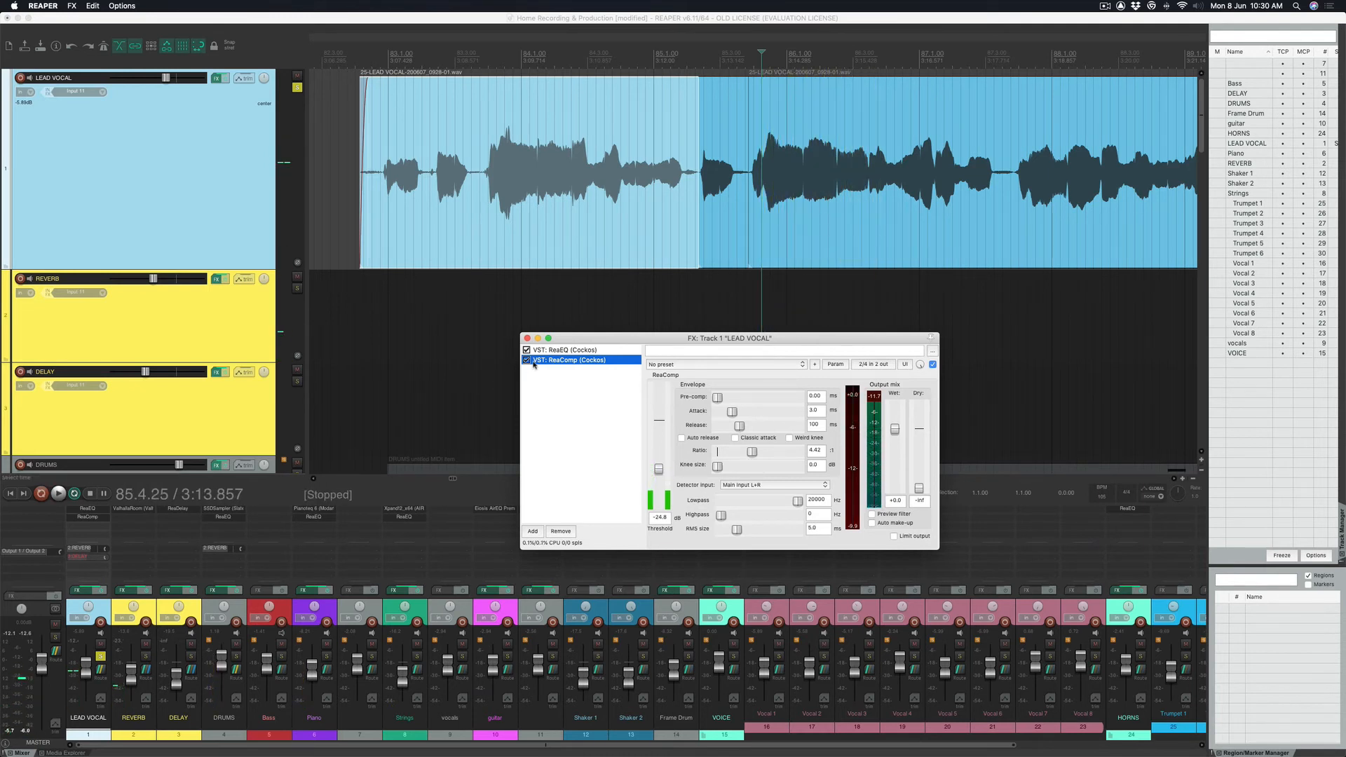
pyautogui.click(527, 360)
pyautogui.press('space')
pyautogui.press('space')
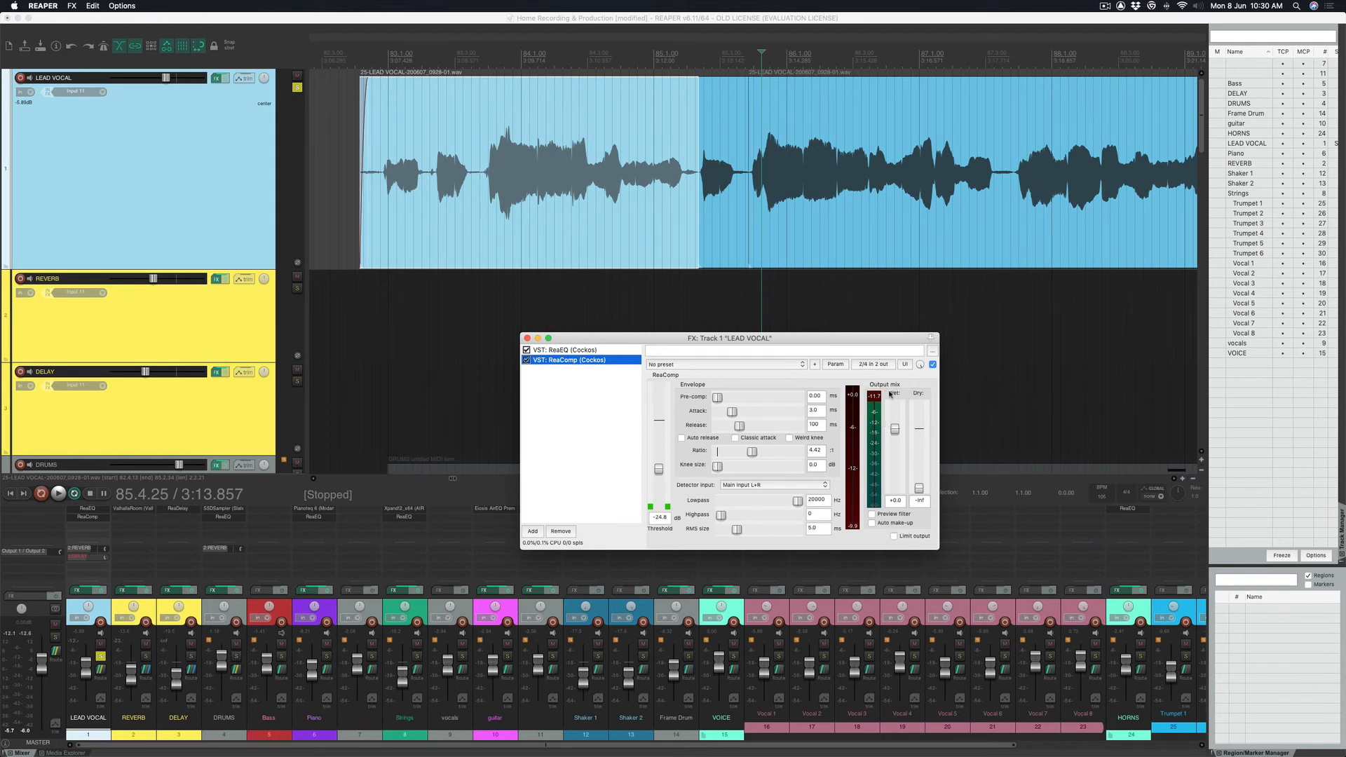
# Raise ReaComp's wet output toward about +5 dB while playing the vocal.
pyautogui.moveTo(895, 428); pyautogui.dragTo(895, 427)
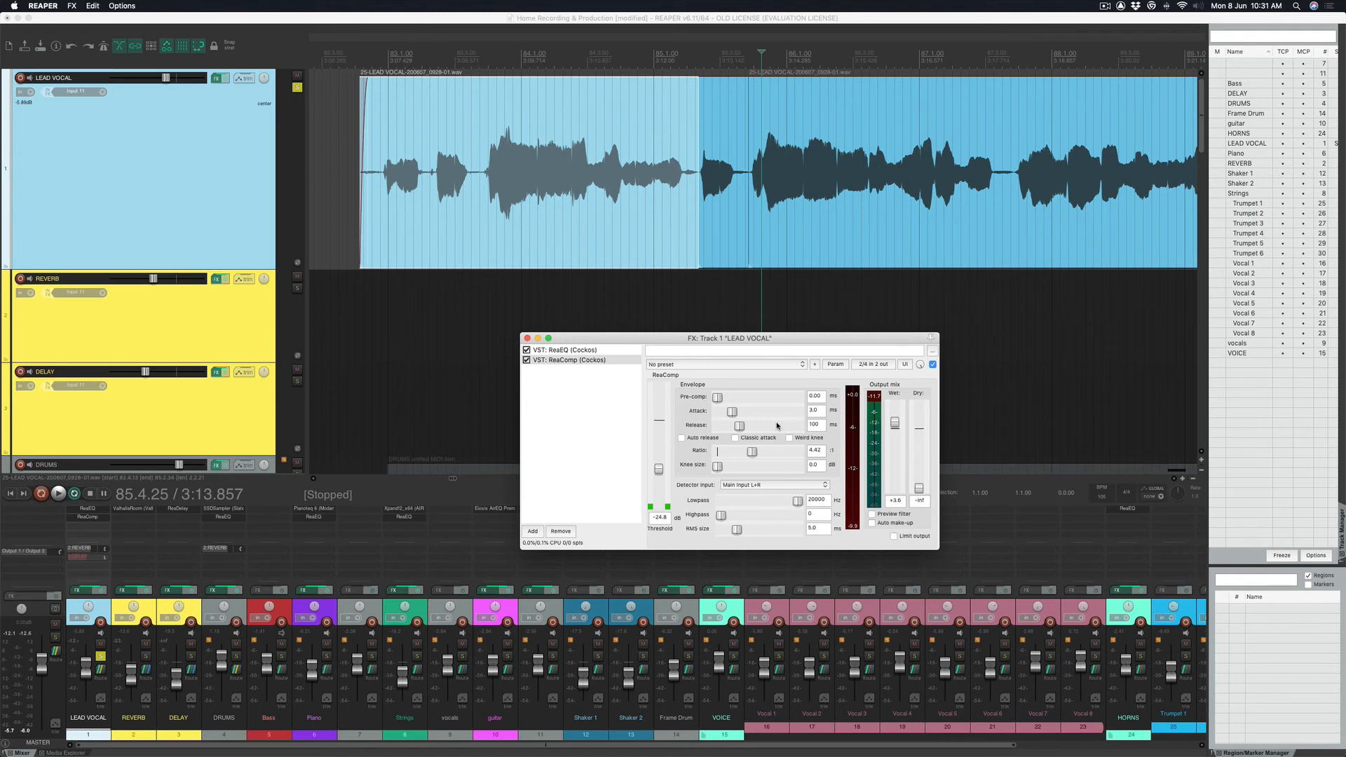
pyautogui.press('space')
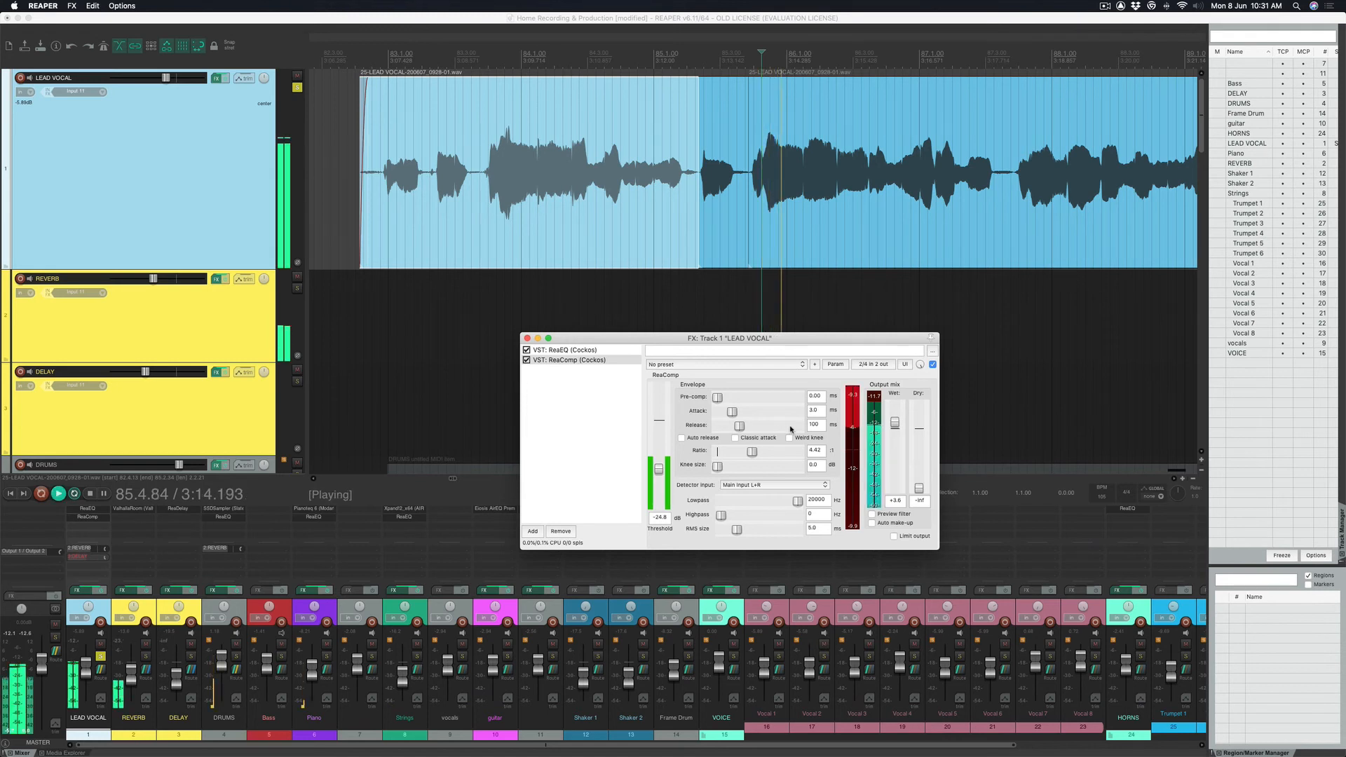
pyautogui.moveTo(897, 424); pyautogui.dragTo(899, 423)
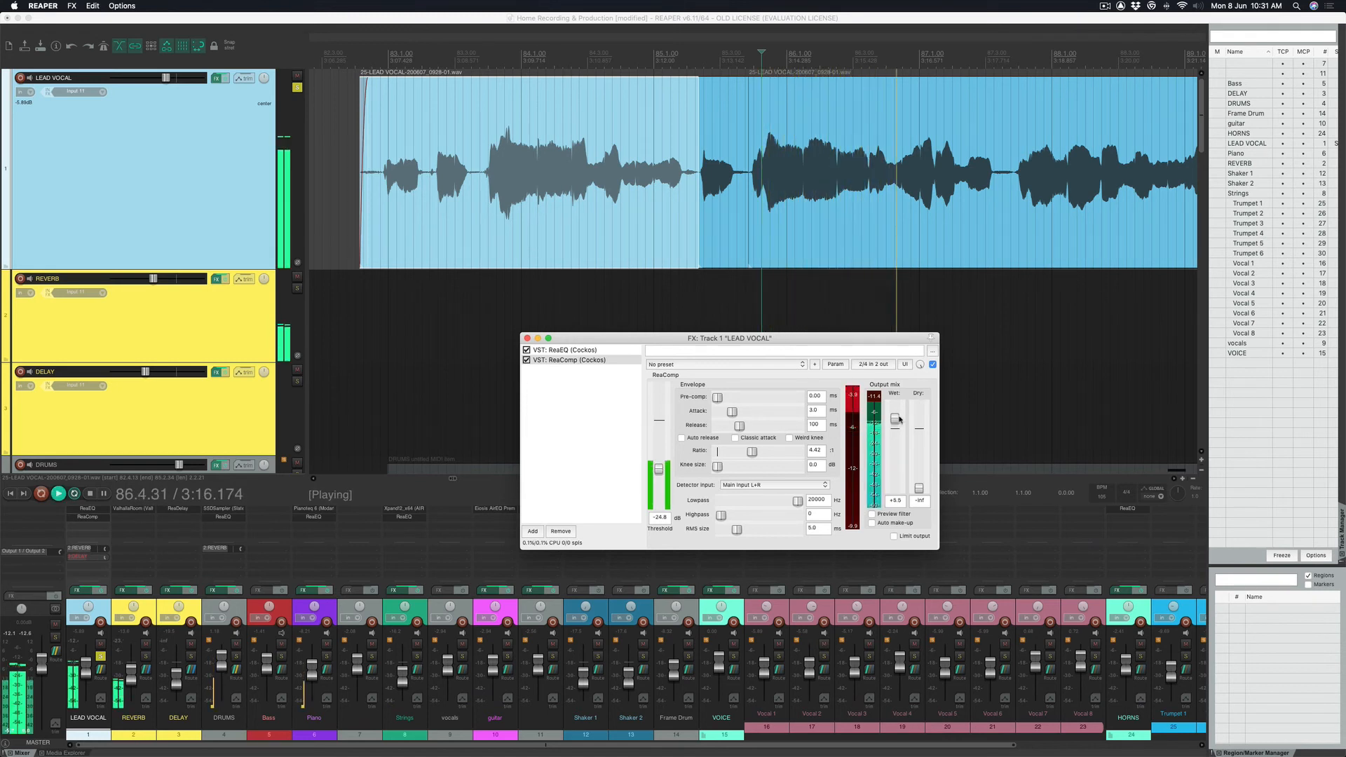
pyautogui.press('space')
# Compare with ReaComp bypassed, then re-enable it and adjust the wet output again.
pyautogui.click(932, 365)
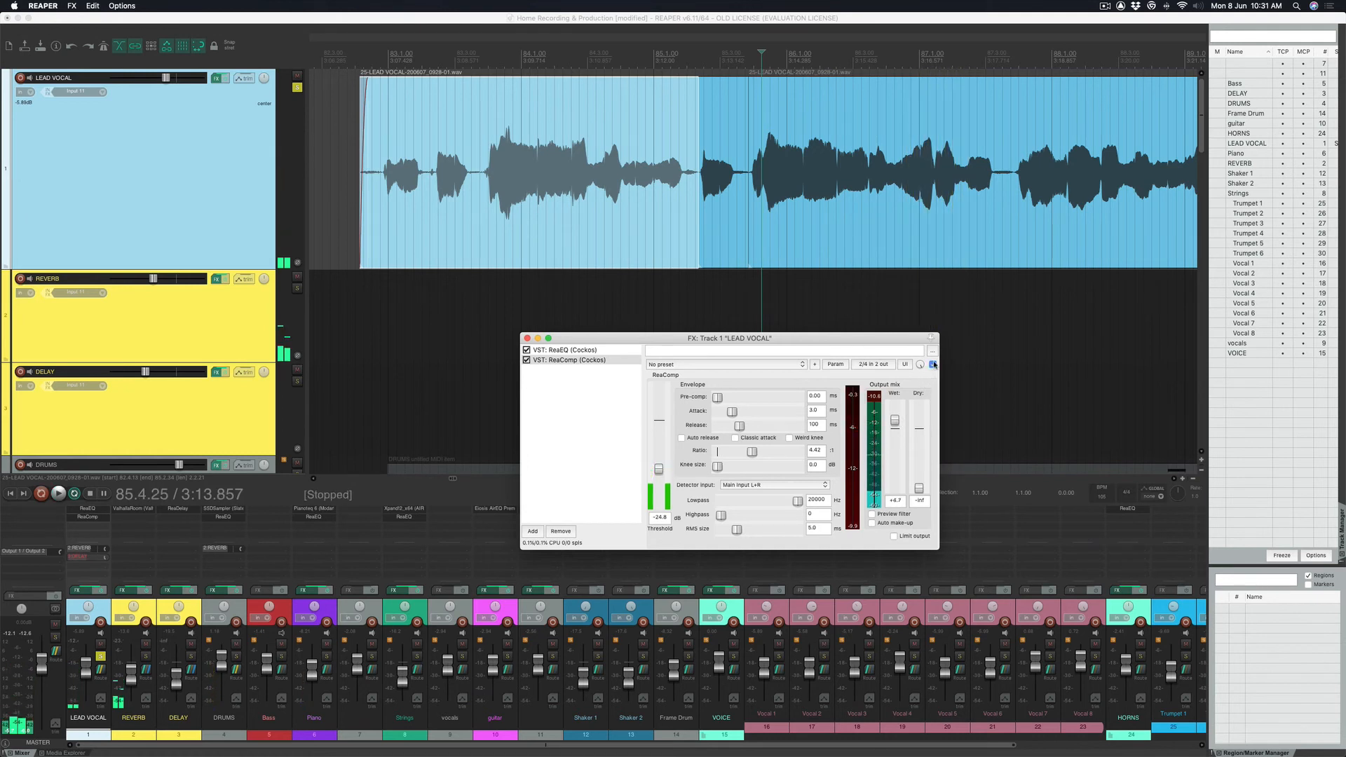
pyautogui.press('space')
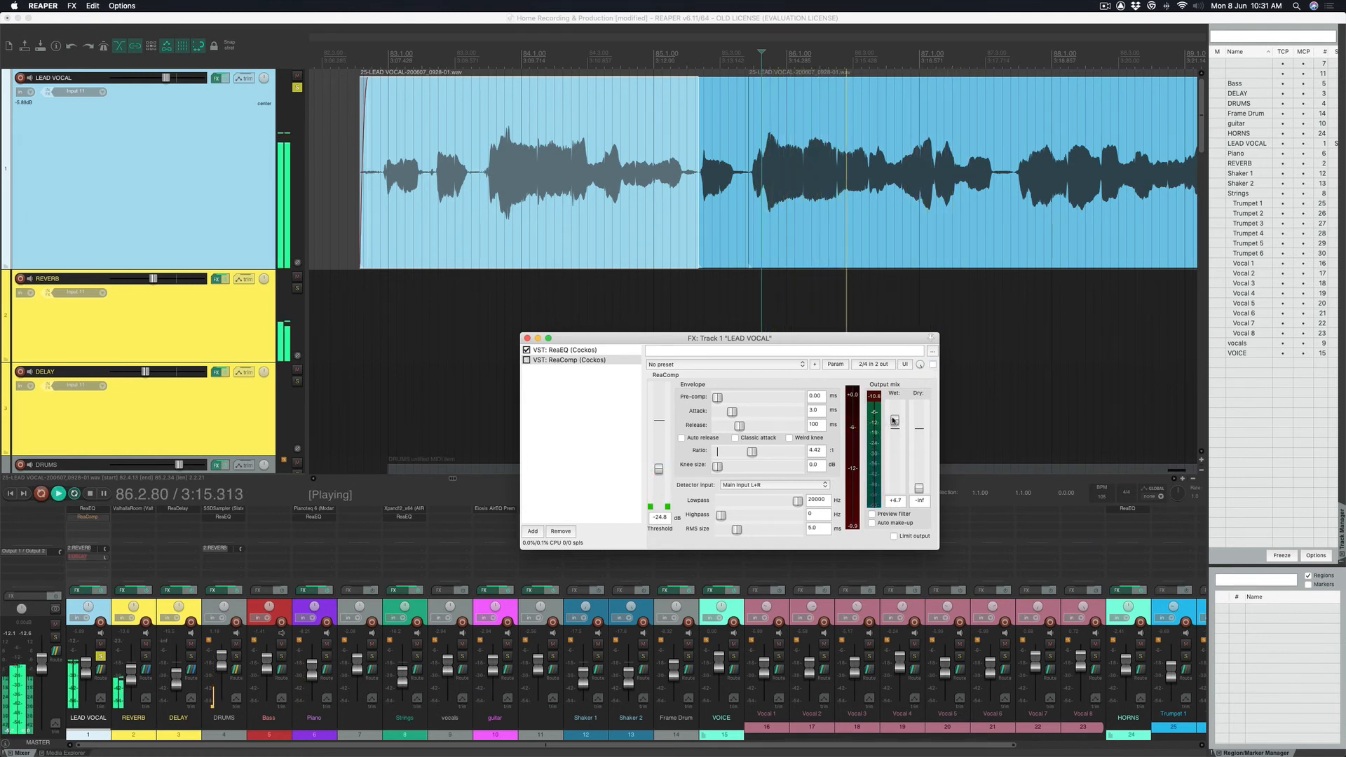
pyautogui.click(932, 365)
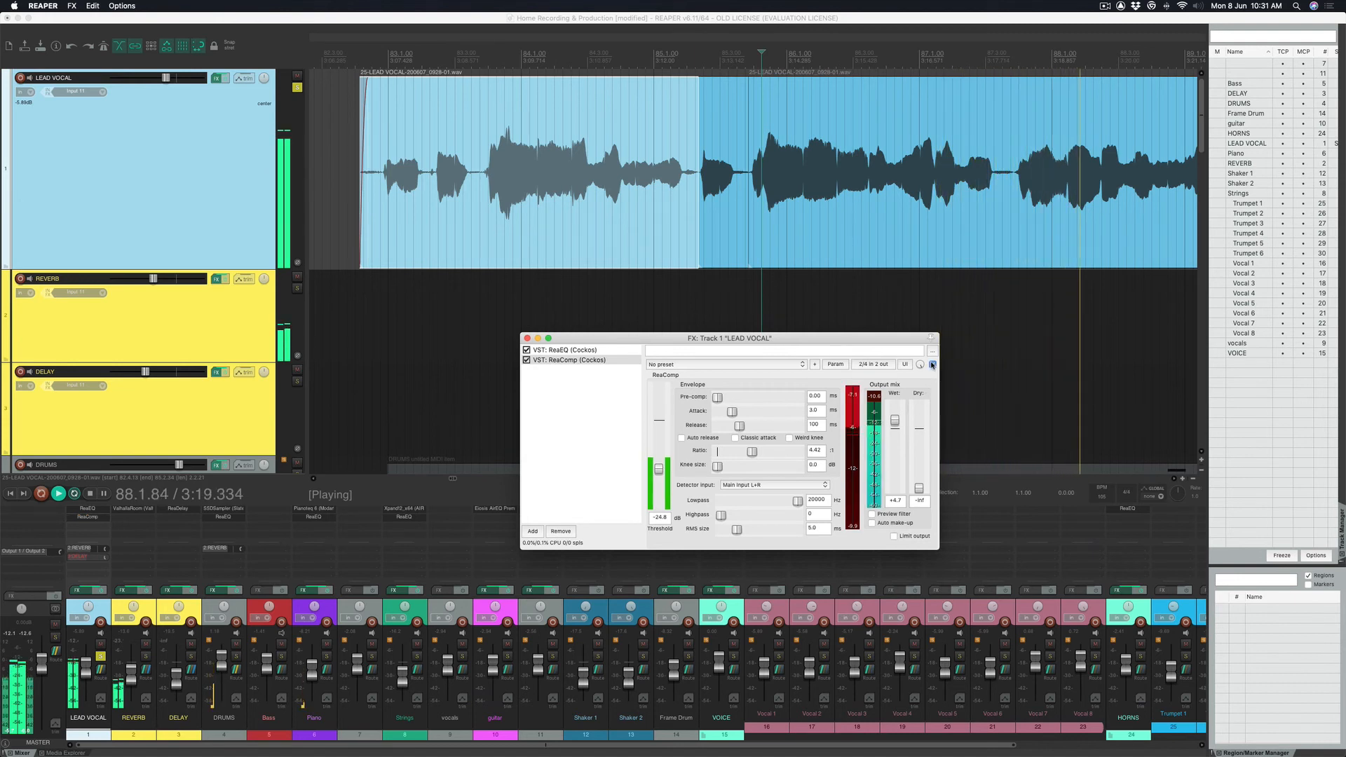
pyautogui.moveTo(895, 421); pyautogui.dragTo(885, 429)
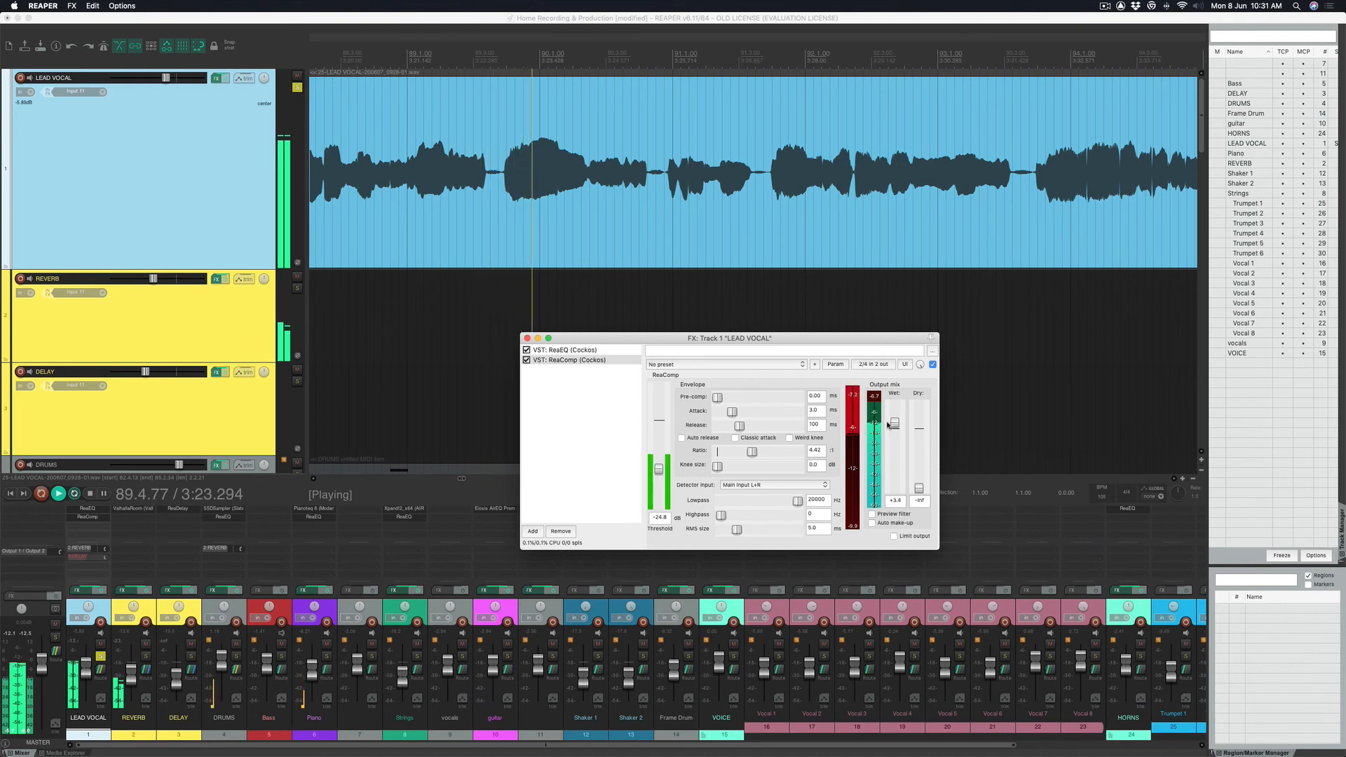
# Lengthen the ReaComp attack from 3.0 ms to 58.8 ms while auditioning.
pyautogui.press('space')
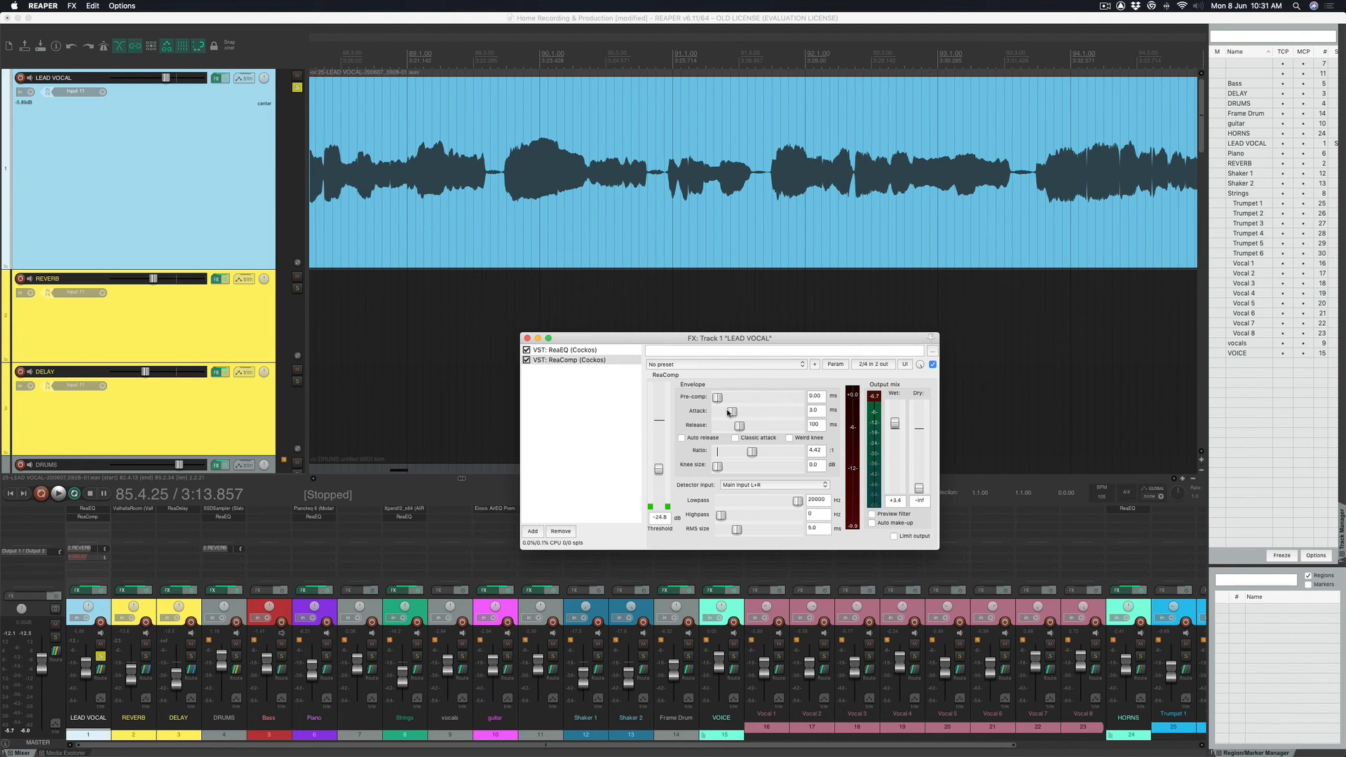
pyautogui.press('space')
pyautogui.moveTo(729, 412); pyautogui.dragTo(756, 412)
pyautogui.press('space')
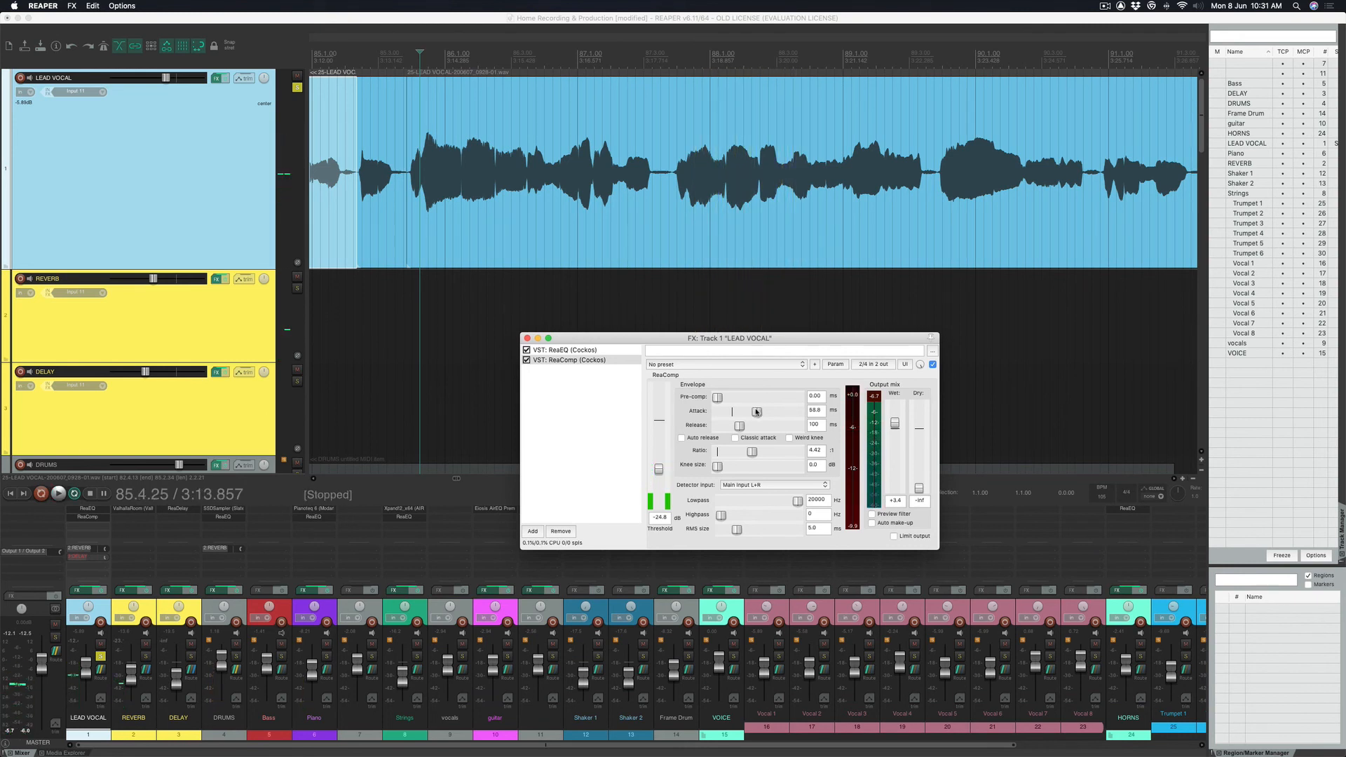
pyautogui.click(712, 366)
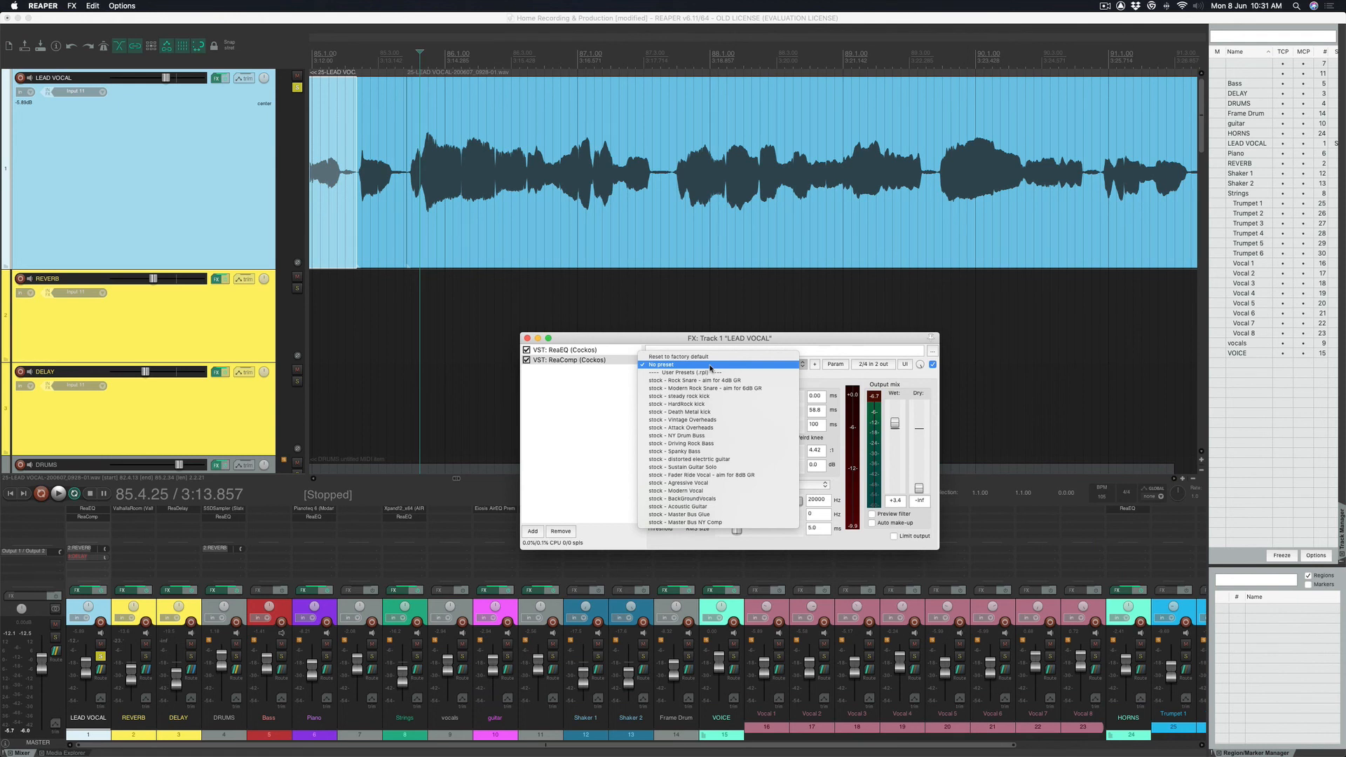
# Load the 'stock - Modern Vocal' preset (-21.7 dB threshold, 5.20:1 ratio) and play it.
pyautogui.click(747, 491)
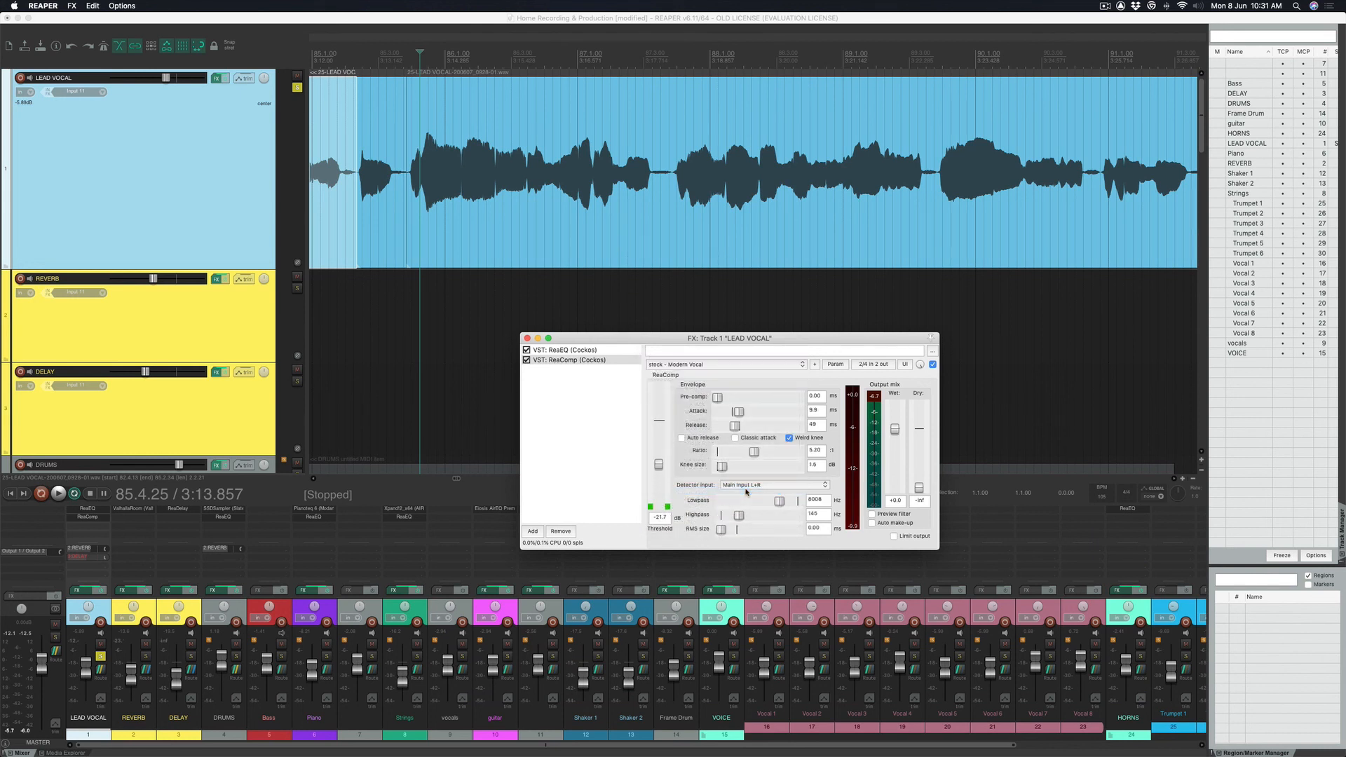
pyautogui.press('space')
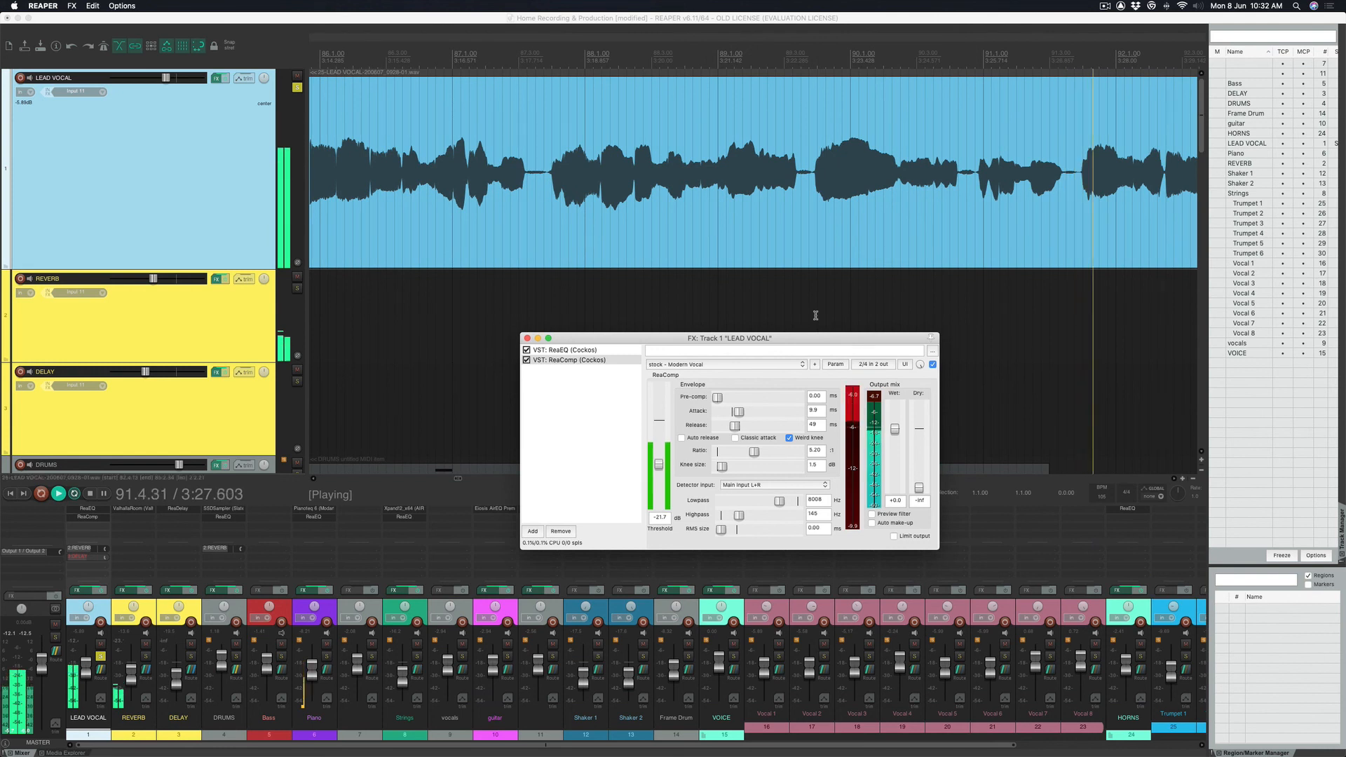
# Stop playback, close the LEAD VOCAL FX window, and zoom out the arrangement.
pyautogui.press('space')
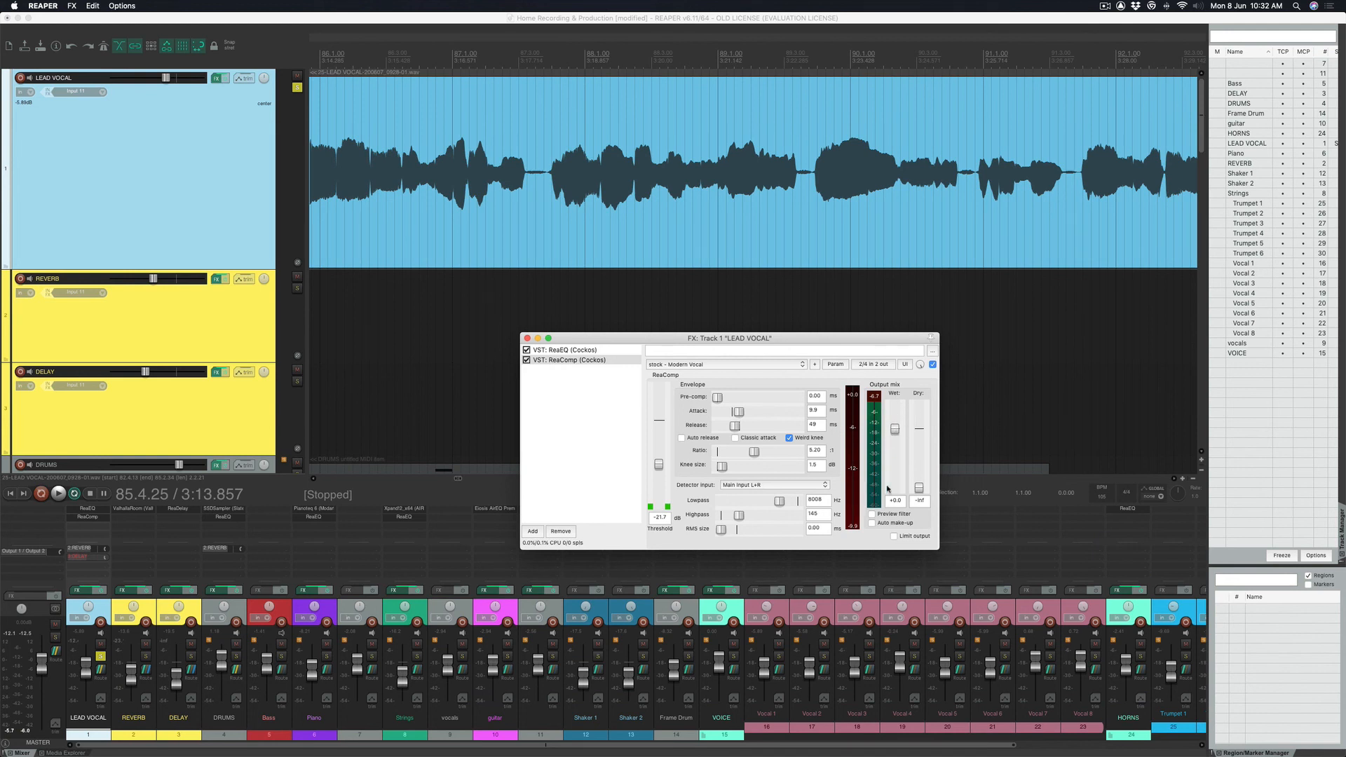
pyautogui.click(527, 339)
pyautogui.scroll(-10, 216, 189)
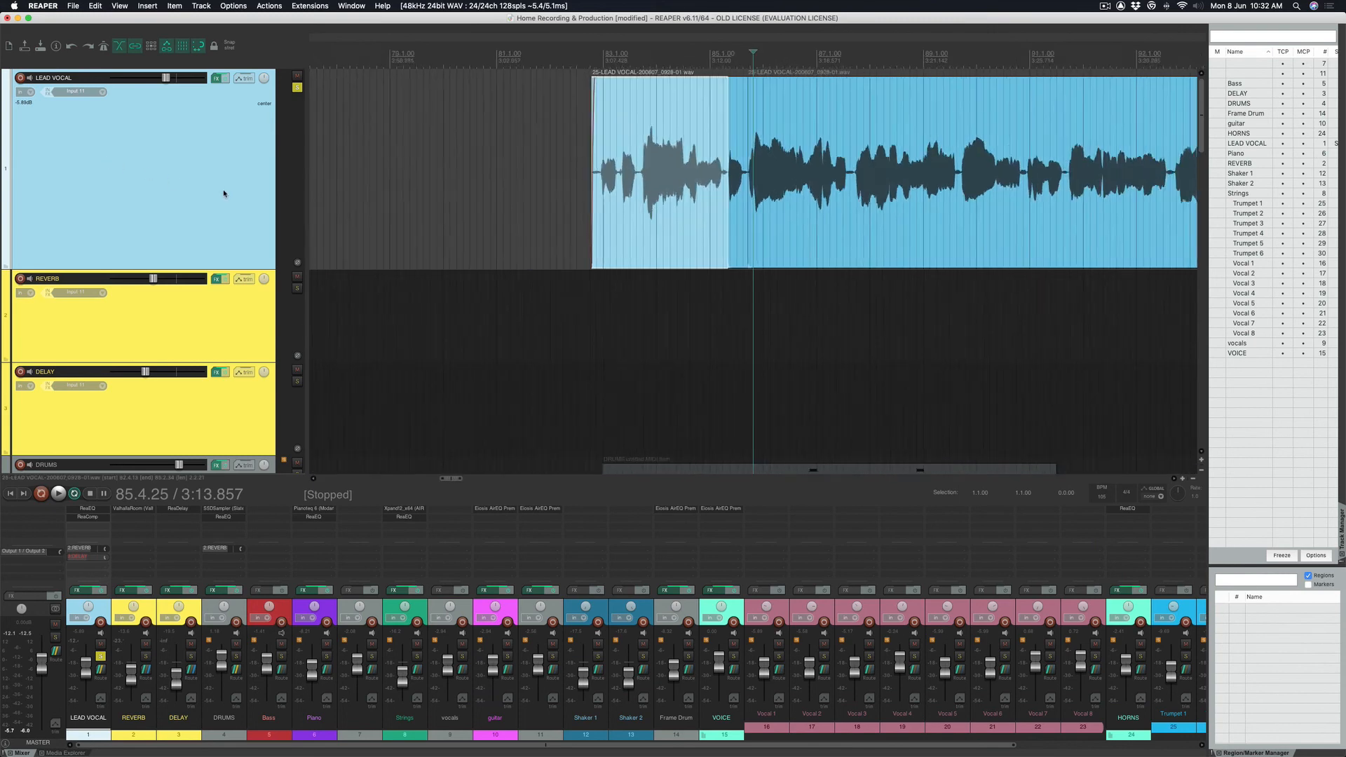